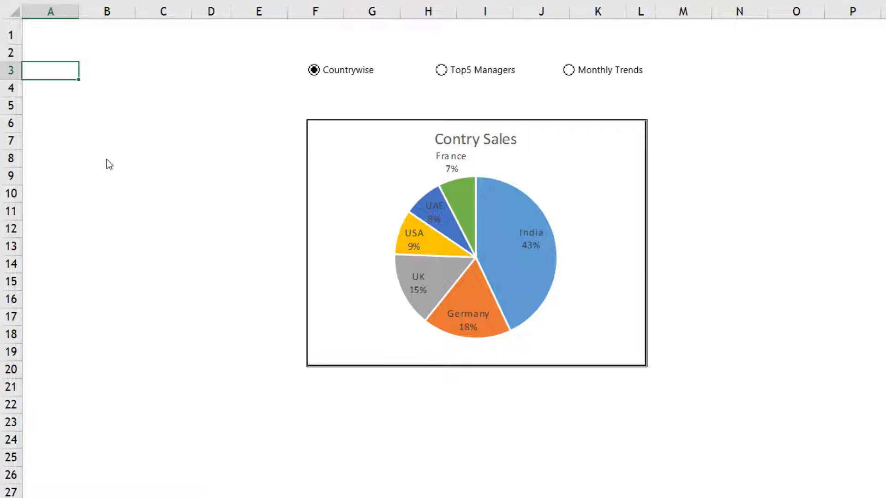
Switch the dashboard repeatedly between the pie, bar and line charts, finishing on Top 5 managers.
left_click(480, 71)
left_click(592, 74)
left_click(469, 73)
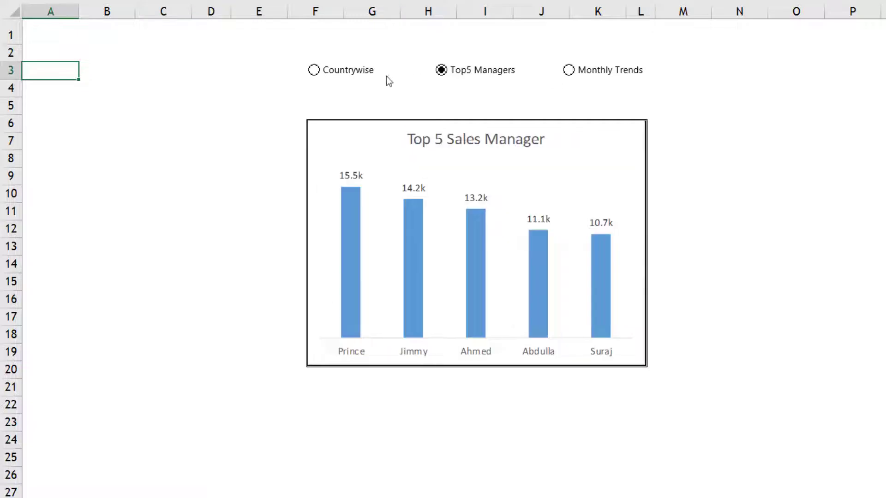
left_click(354, 78)
left_click(475, 69)
left_click(609, 70)
left_click(366, 74)
left_click(466, 70)
left_click(587, 69)
left_click(361, 71)
left_click(503, 76)
left_click(588, 72)
left_click(341, 71)
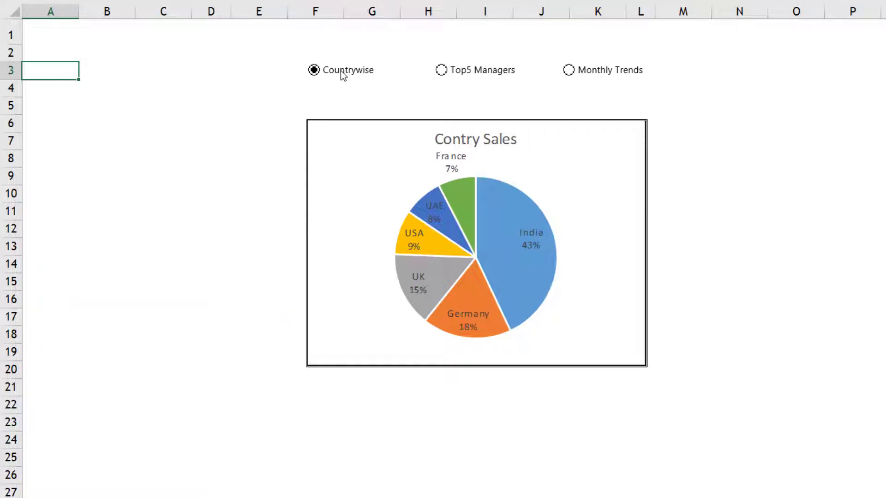
left_click(484, 72)
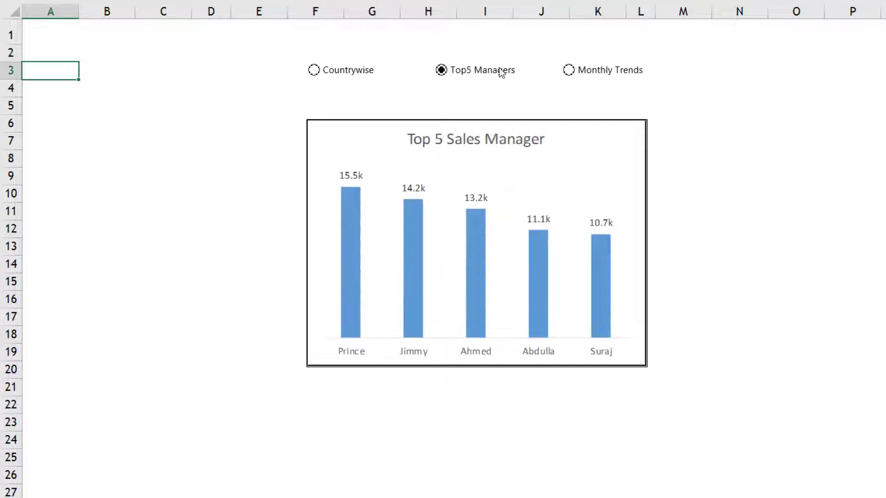
Show the monthly trends chart, then point out the country, manager and monthly pivot tables.
left_click(597, 74)
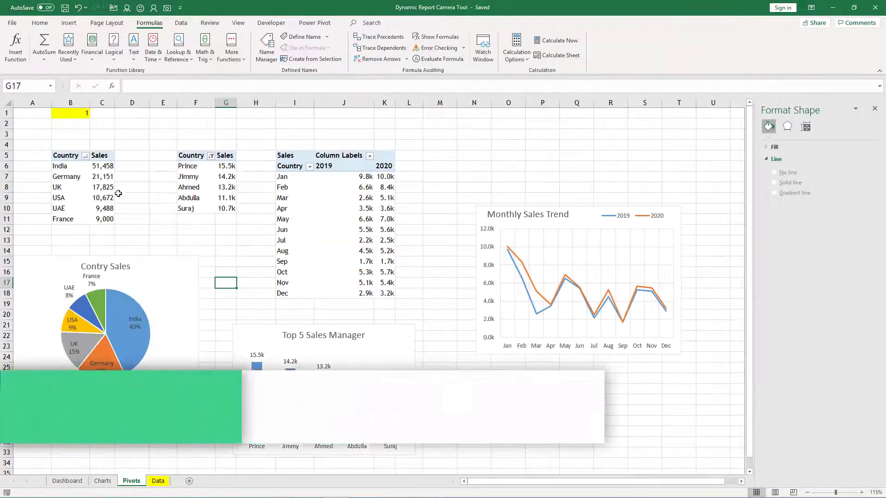
left_click(69, 176)
left_click(194, 177)
left_click(367, 187)
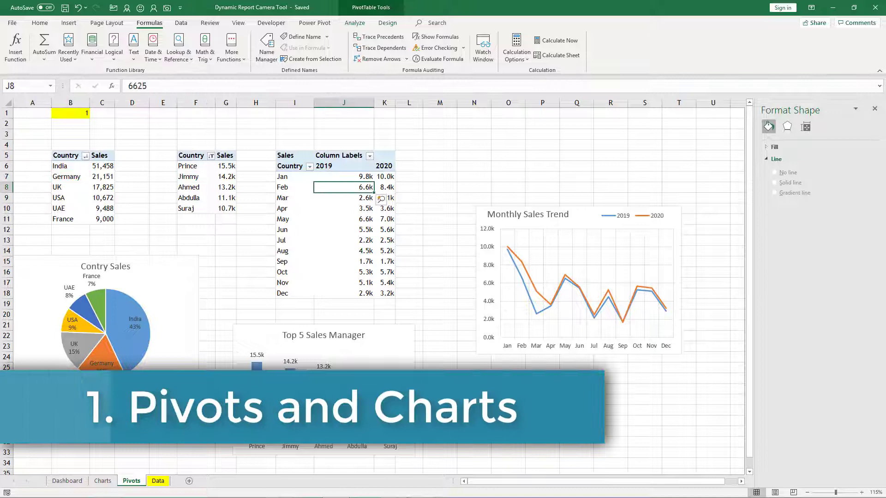
Glance at the raw Data sheet, then step through the pie and Top 5 managers charts on Pivots.
left_click(158, 481)
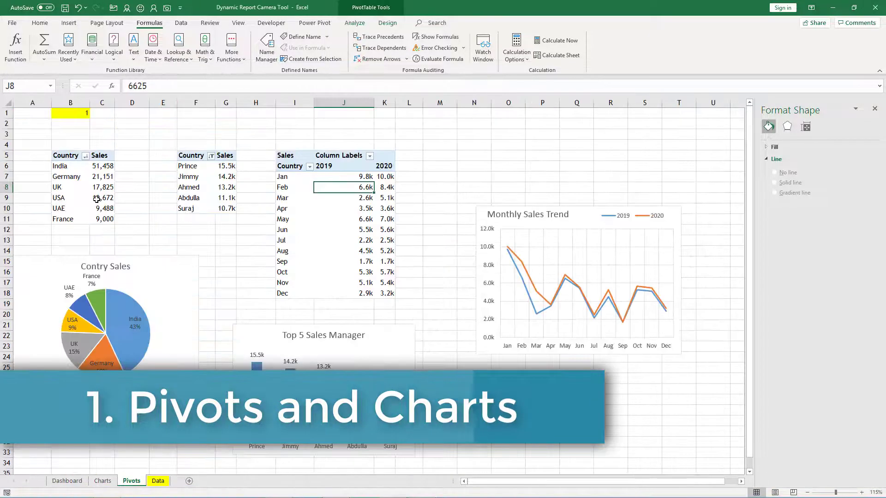
left_click(102, 197)
left_click(157, 271)
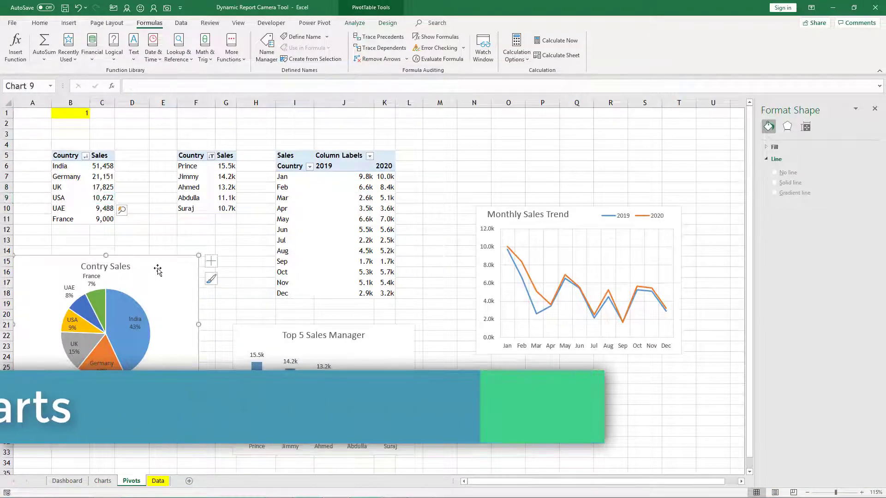
key("Tab")
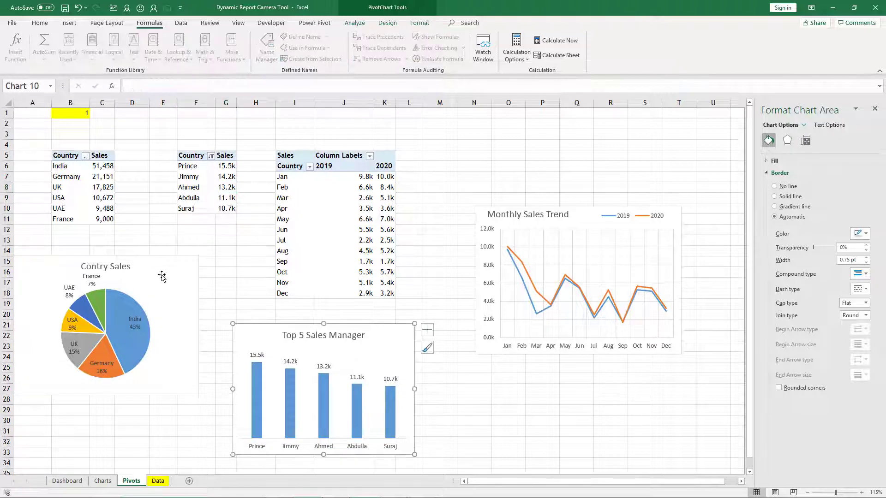
left_click(370, 210)
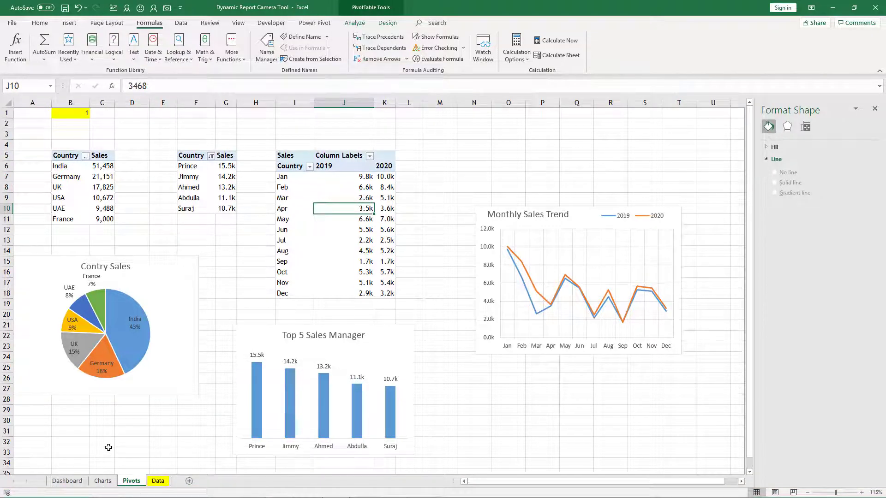
left_click(74, 482)
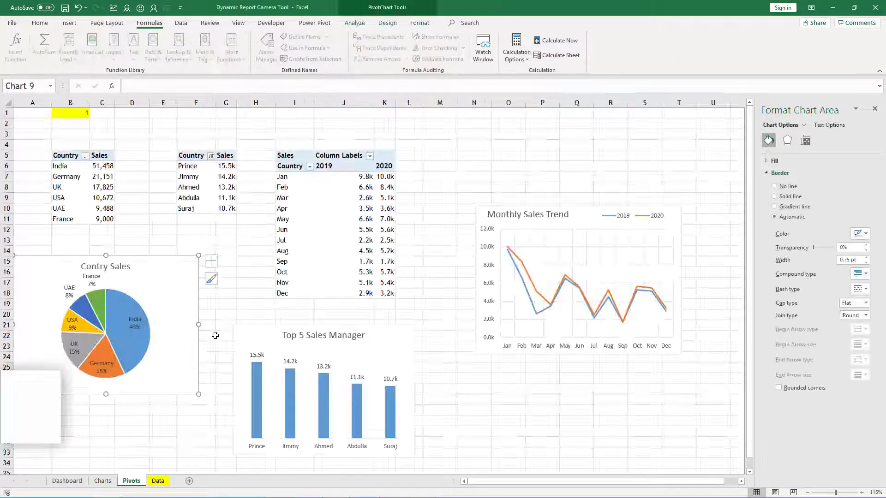
Add the Camera command from All Commands to the Quick Access Toolbar.
left_click(163, 410)
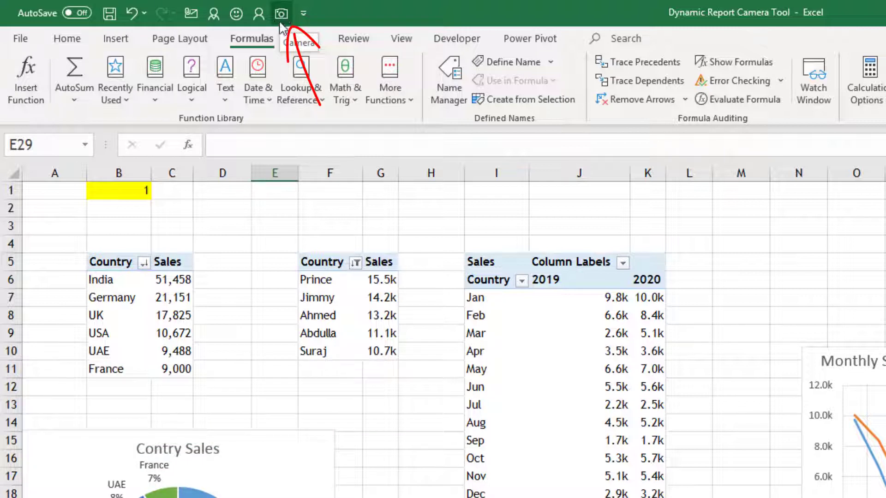
right_click(154, 10)
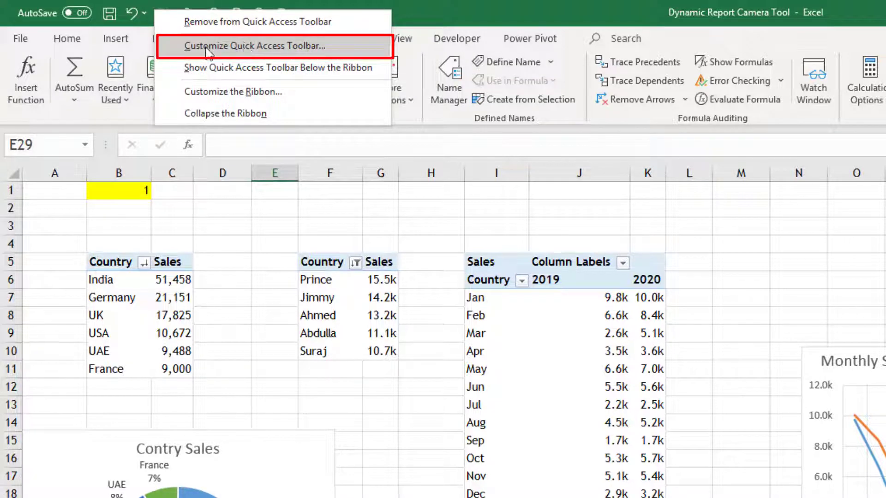
left_click(340, 48)
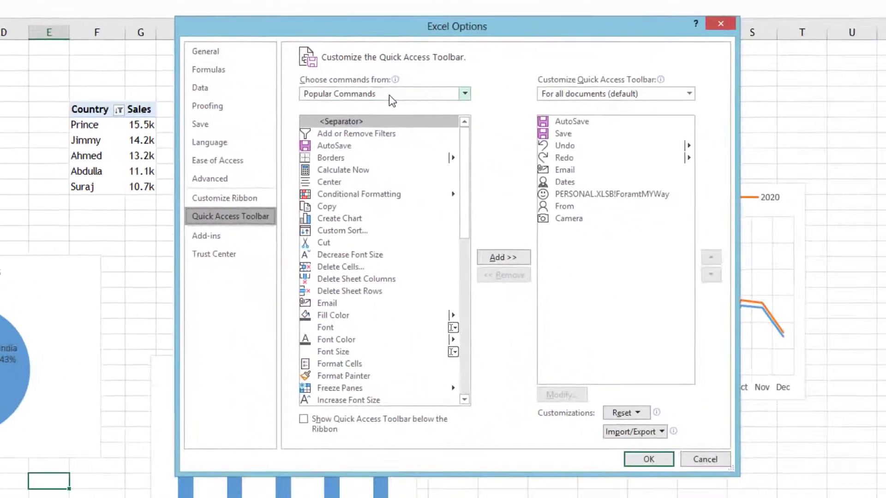
left_click(389, 92)
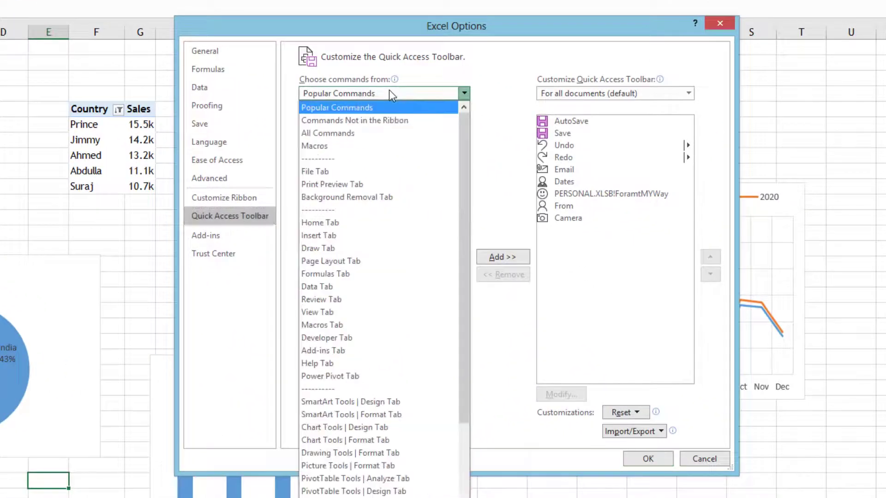
left_click(333, 135)
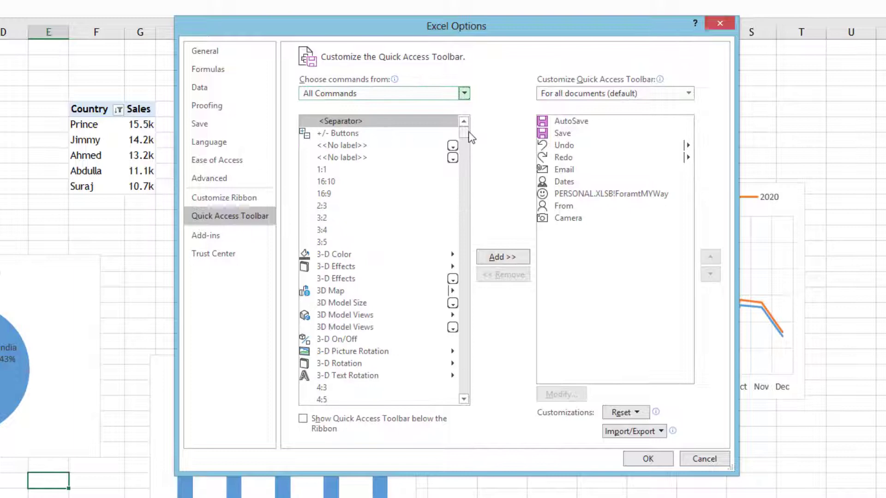
left_click_drag(468, 136, 469, 166)
left_click(333, 323)
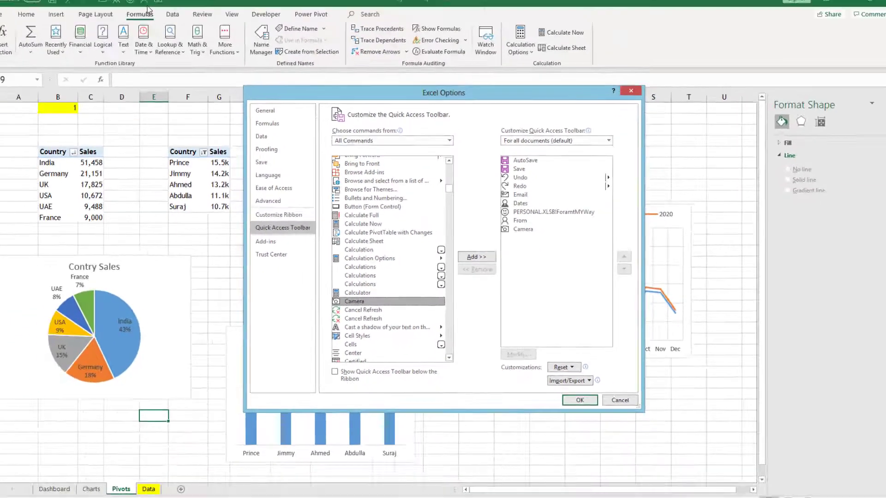
key("Return")
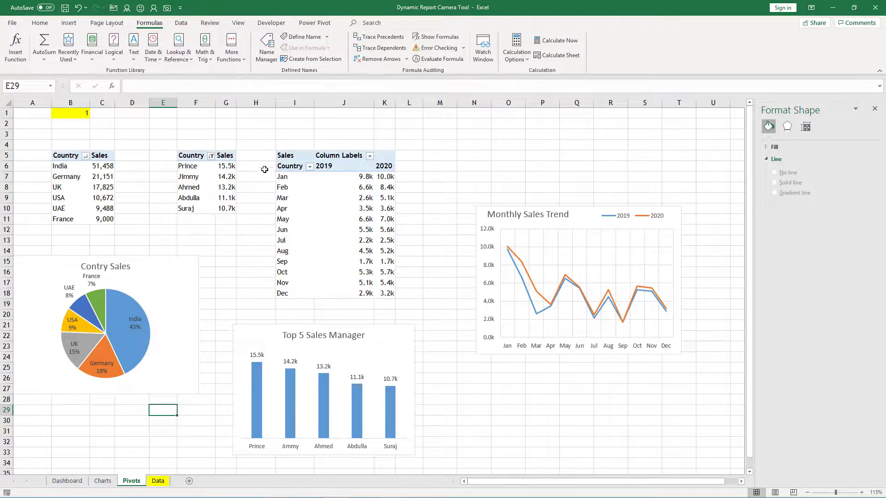
Paste a live camera picture of Pivots G3:P18 onto the Dashboard and move it into place.
left_click_drag(226, 135, 543, 295)
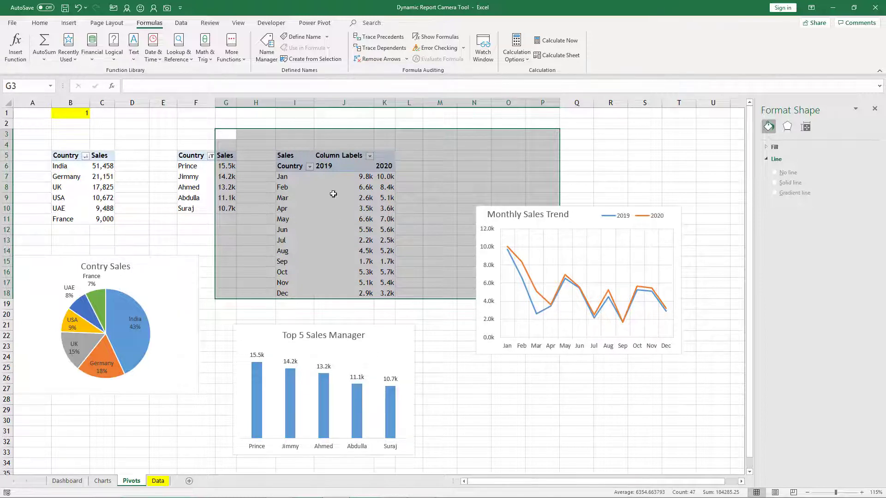
left_click(167, 8)
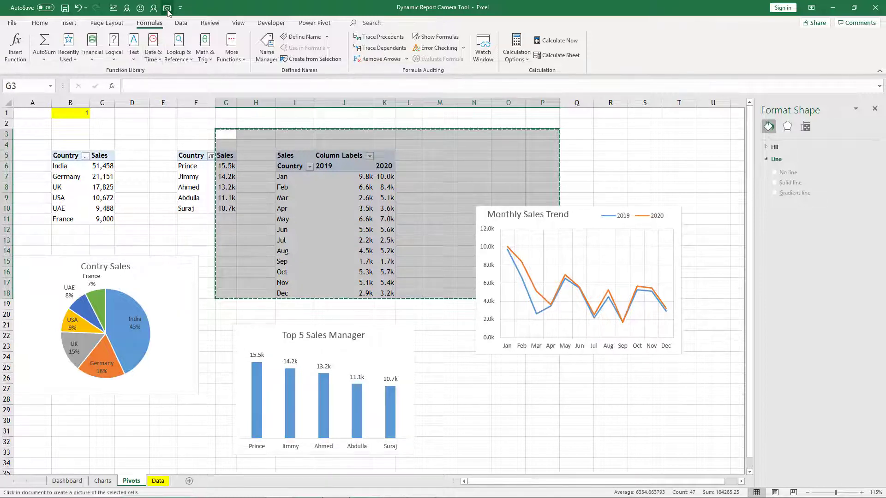
left_click(67, 481)
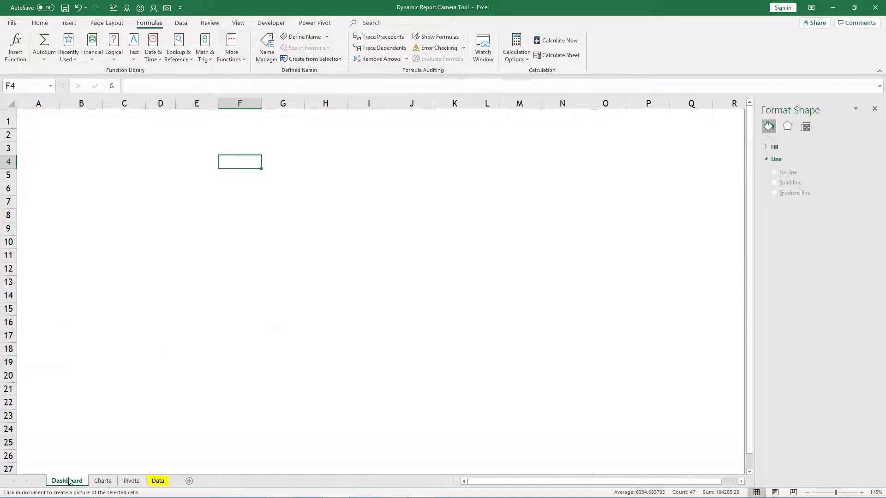
left_click(182, 209)
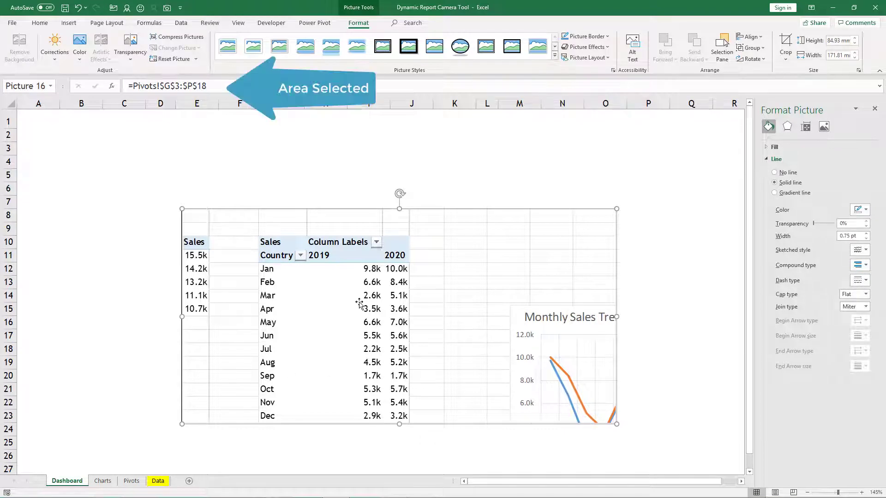
left_click_drag(359, 303, 335, 259)
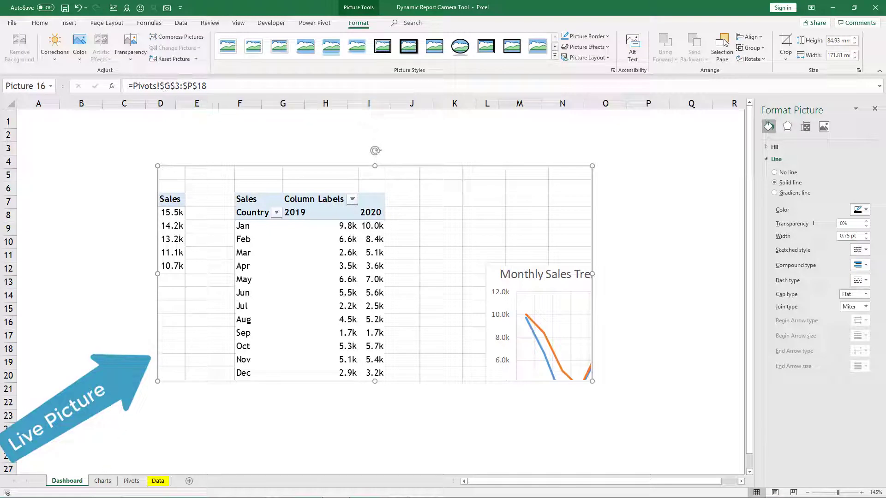
Type test text in Pivots M7 to confirm the picture updates, then delete the picture.
left_click(102, 480)
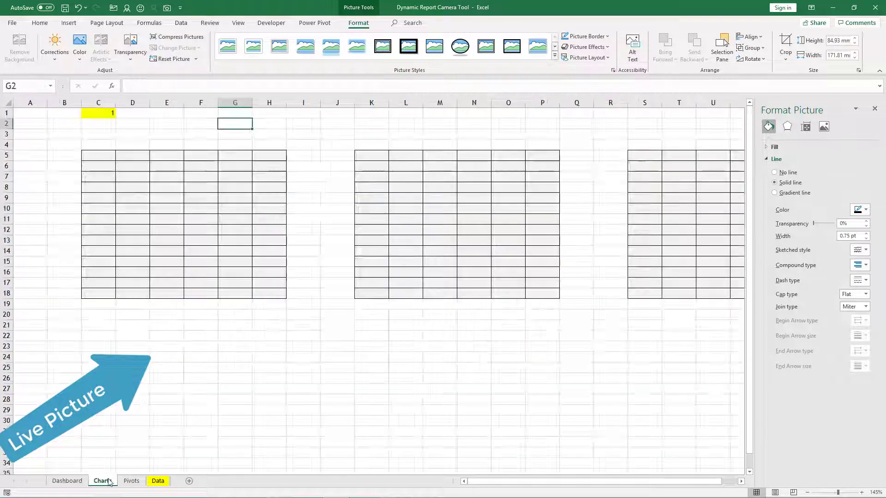
left_click(134, 483)
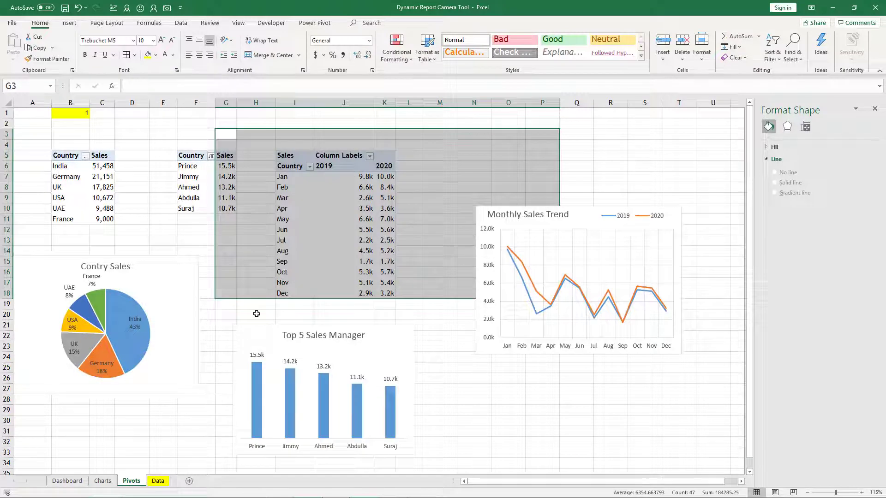
left_click(237, 240)
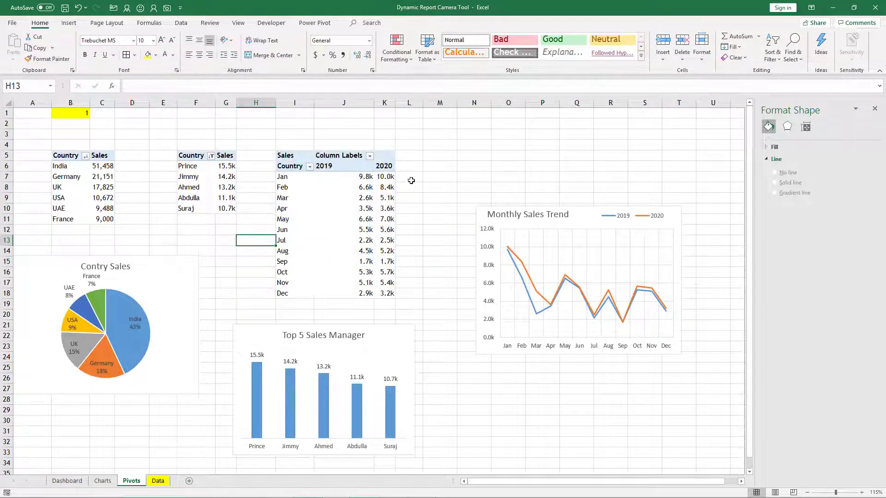
left_click(425, 181)
type("ehbgrbtgb")
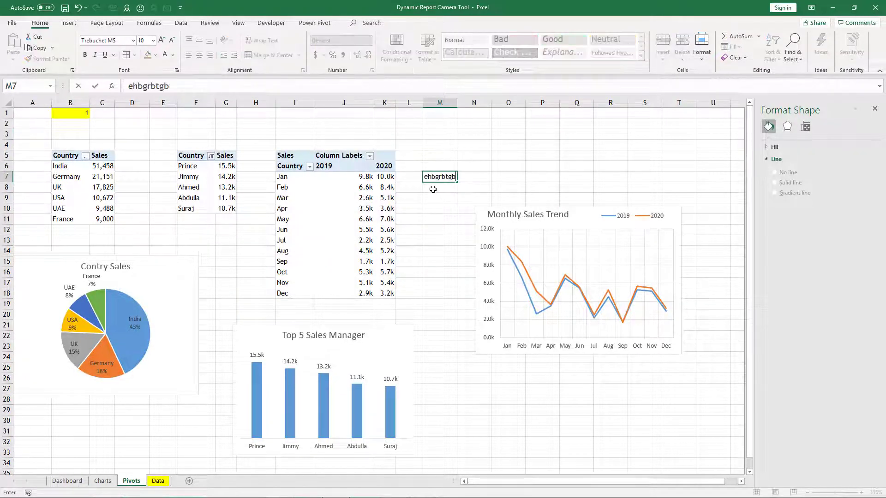
key("Return")
left_click(57, 484)
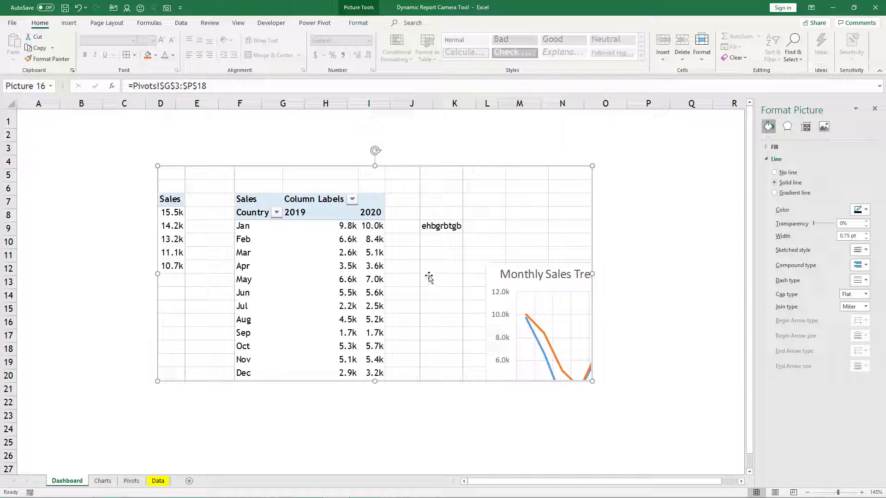
key("Delete")
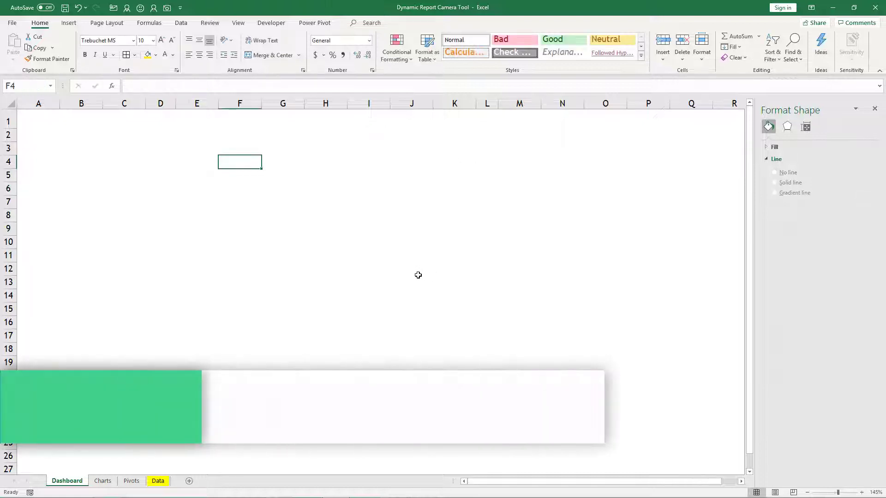
Name the C5:H18 block on the Charts sheet chart1 via the Name Box.
left_click(103, 482)
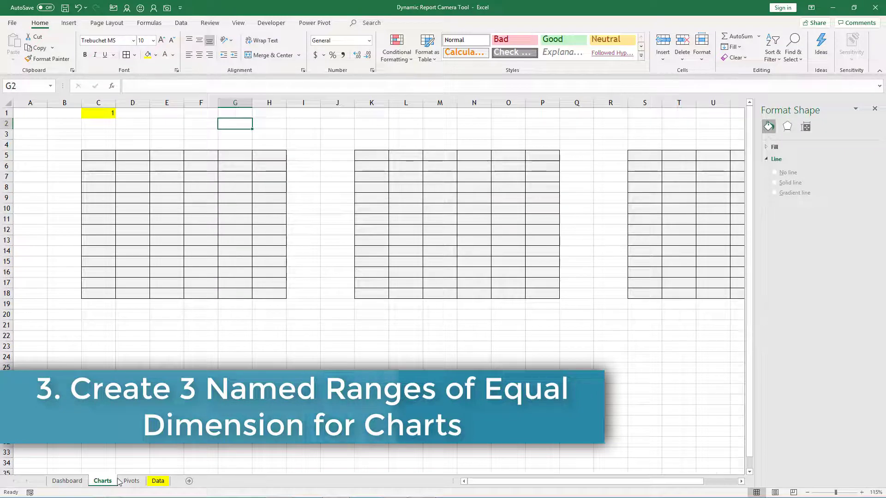
scroll(370, 367, "down", 2)
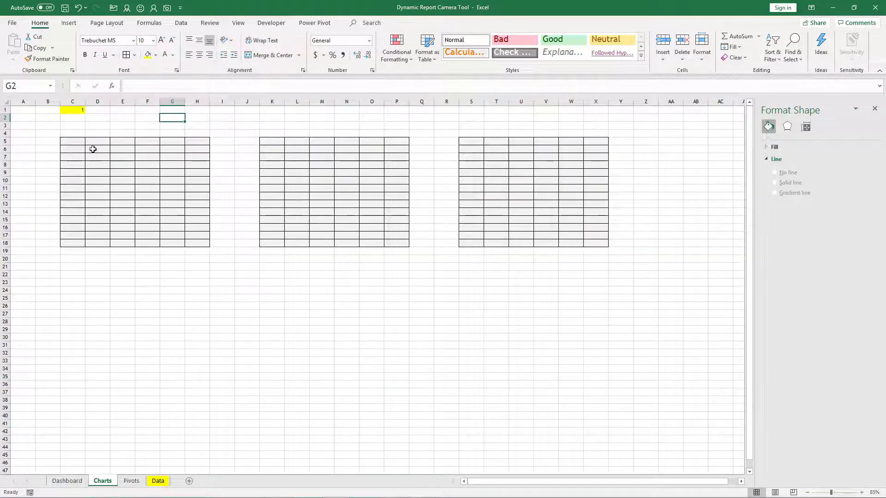
left_click_drag(73, 142, 196, 241)
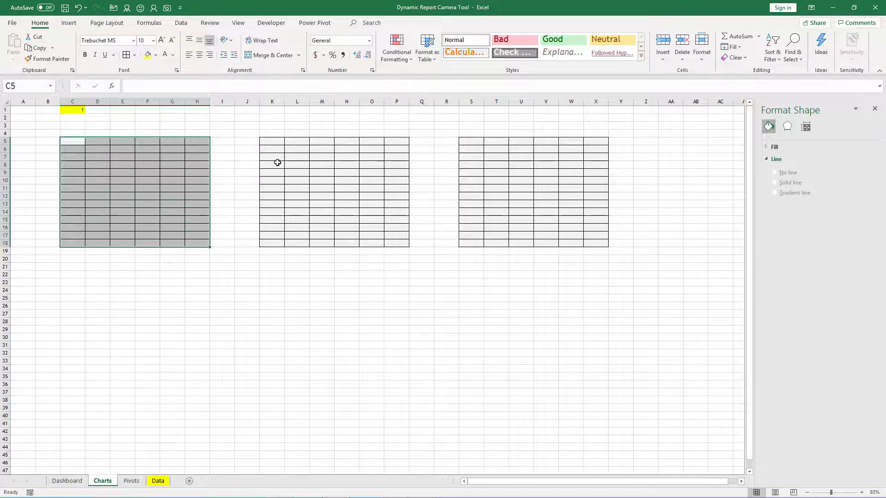
left_click_drag(274, 141, 394, 240)
left_click_drag(72, 142, 193, 236)
left_click(31, 88)
type("chart1")
key("Return")
Name the K5:P18 block chart2 and the S5:X18 block chart3.
left_click_drag(271, 141, 396, 244)
left_click(31, 85)
type("c")
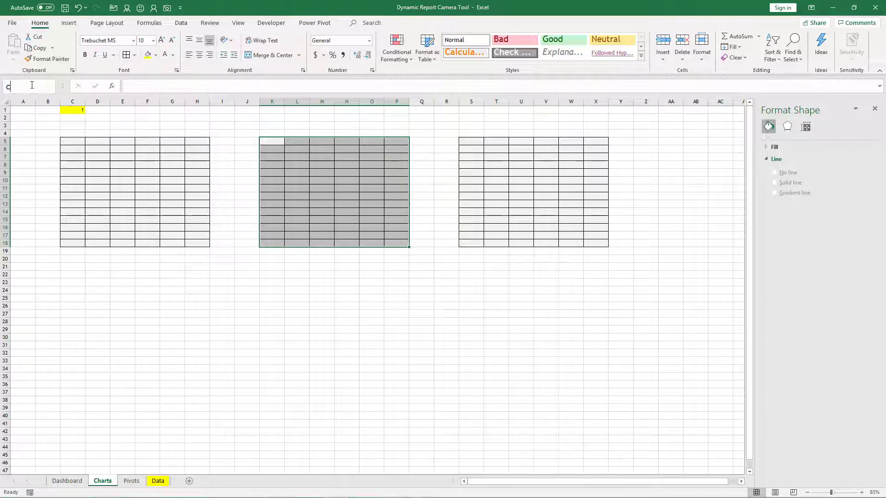
key("Return")
left_click_drag(474, 144, 595, 243)
left_click(30, 87)
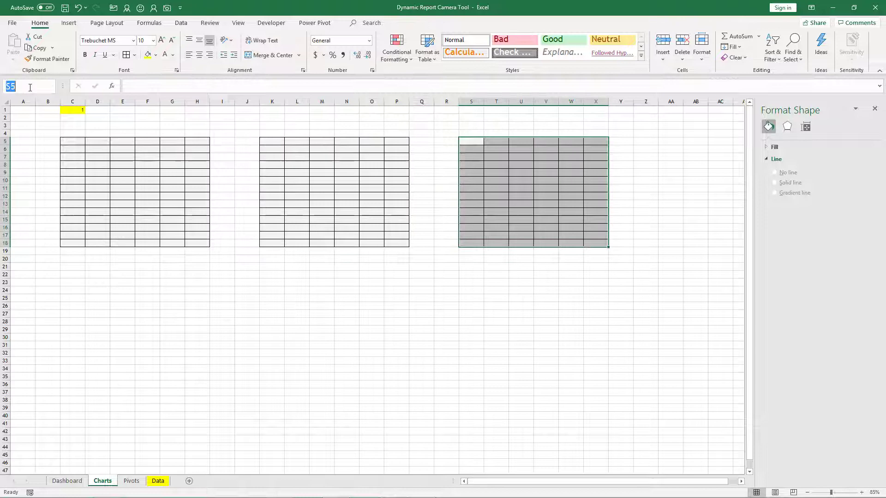
type("chart3")
key("Return")
left_click(284, 301)
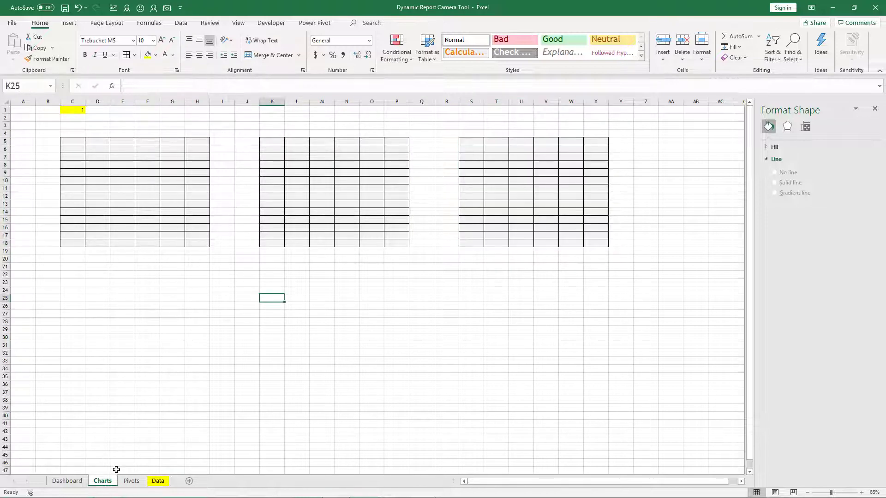
Move the Contry Sales pie chart from Pivots to cell C5 on the Charts sheet.
left_click(131, 480)
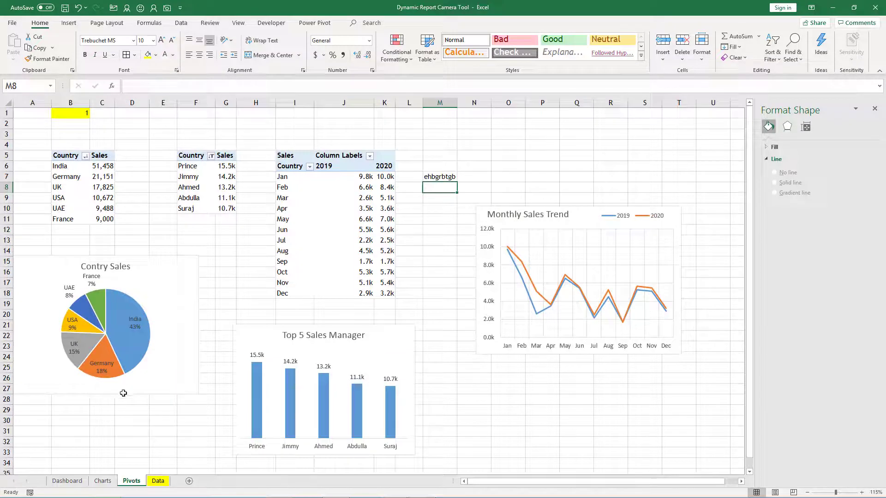
left_click(150, 265)
key("Delete")
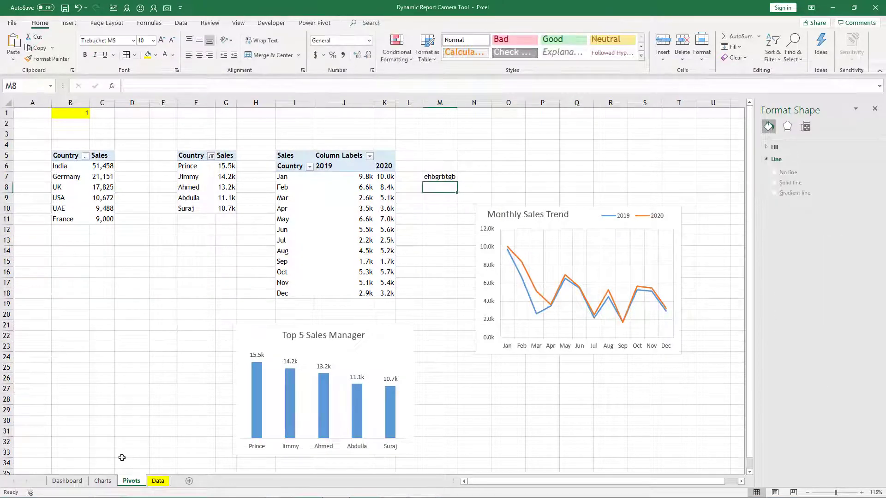
left_click(102, 480)
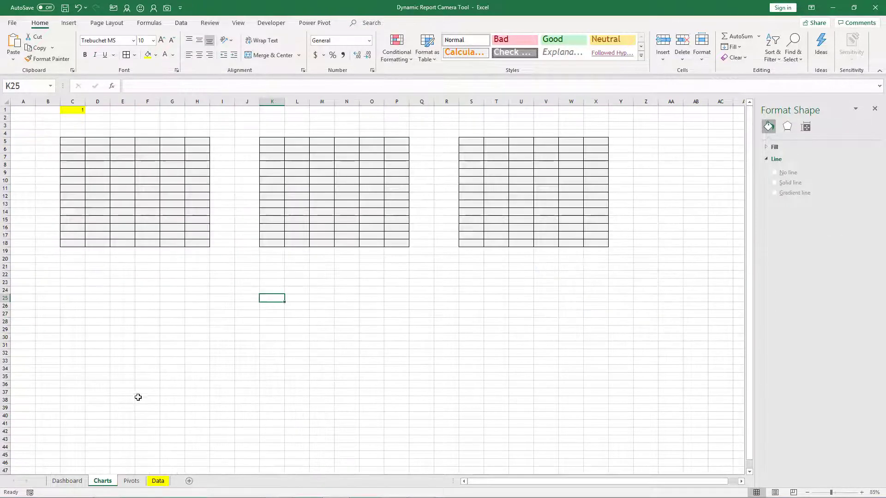
left_click(74, 143)
key("ctrl+v")
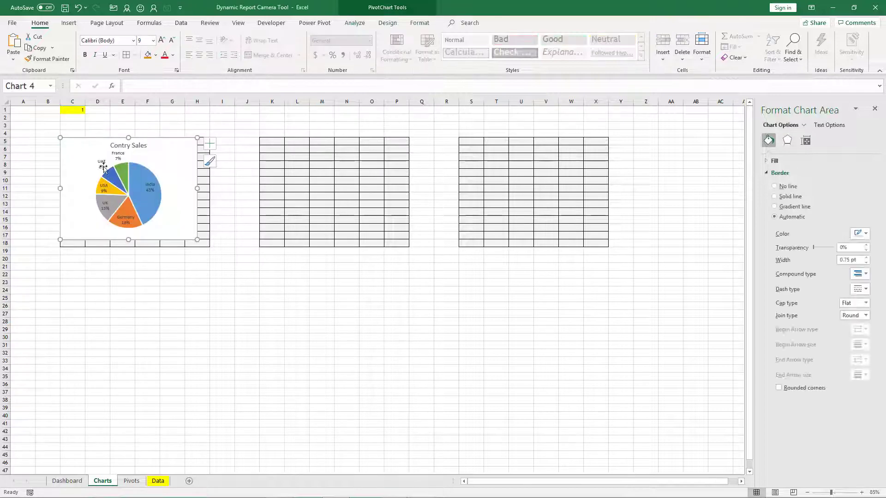
Cut the Top 5 Sales Manager chart from Pivots and paste it at Charts K5.
left_click(131, 481)
left_click(254, 328)
key("ctrl+x")
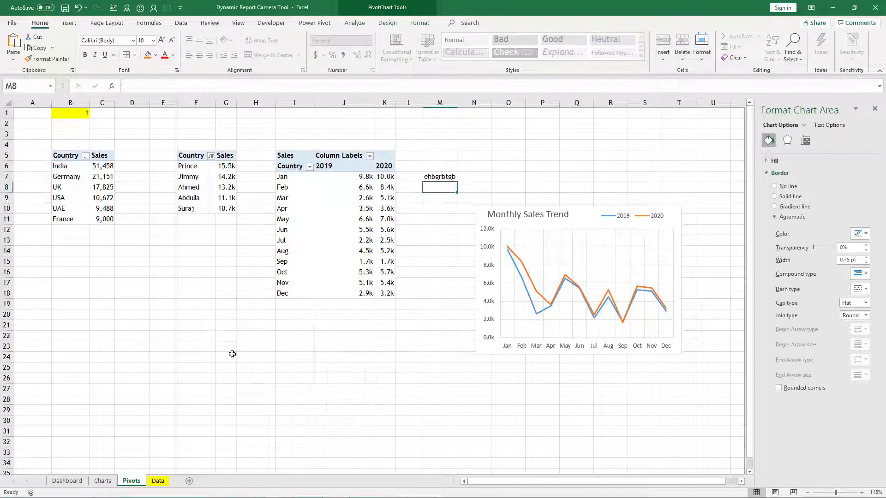
left_click(102, 480)
left_click(272, 141)
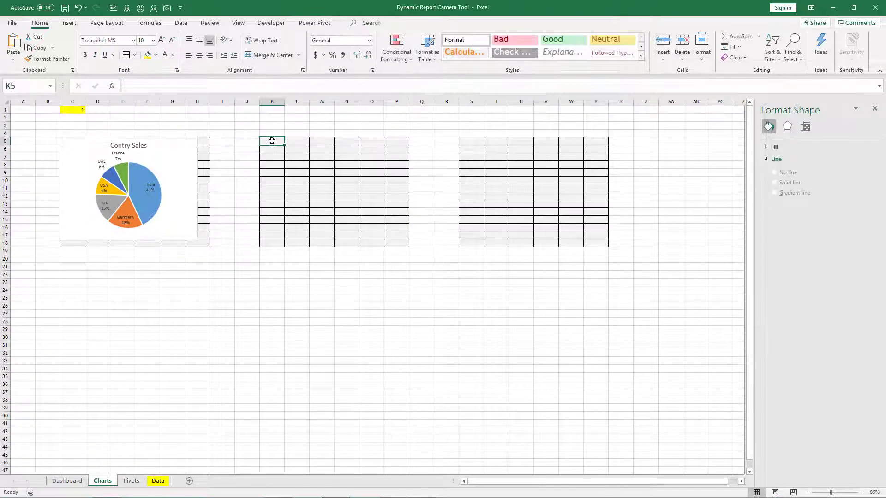
key("ctrl+v")
left_click(131, 482)
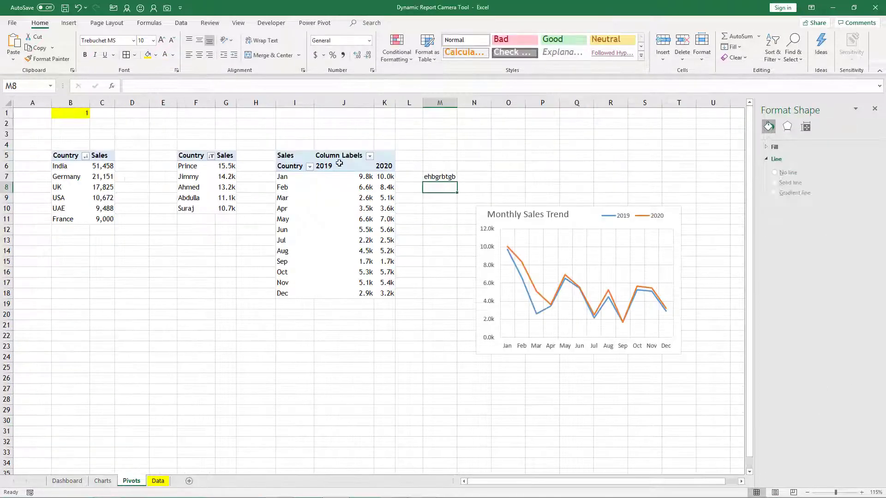
Cut the Monthly Sales Trend chart from Pivots and paste it at Charts S5.
left_click(478, 212)
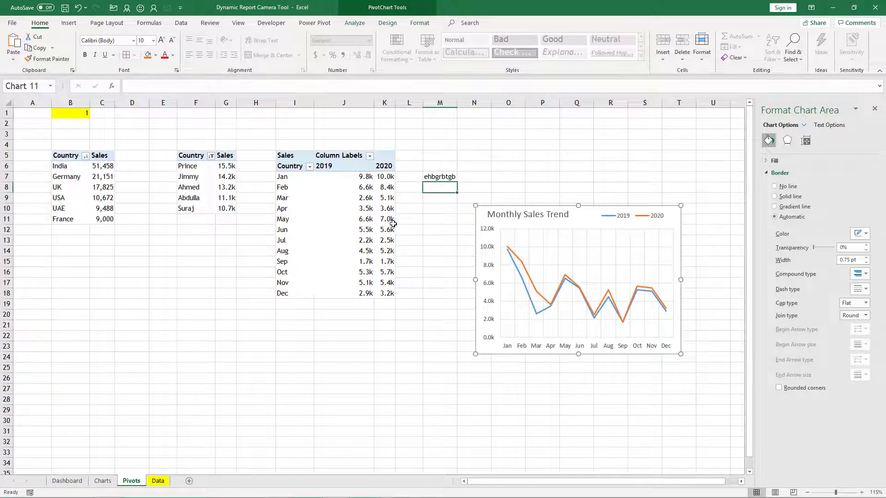
key("ctrl+x")
left_click(103, 480)
left_click(466, 139)
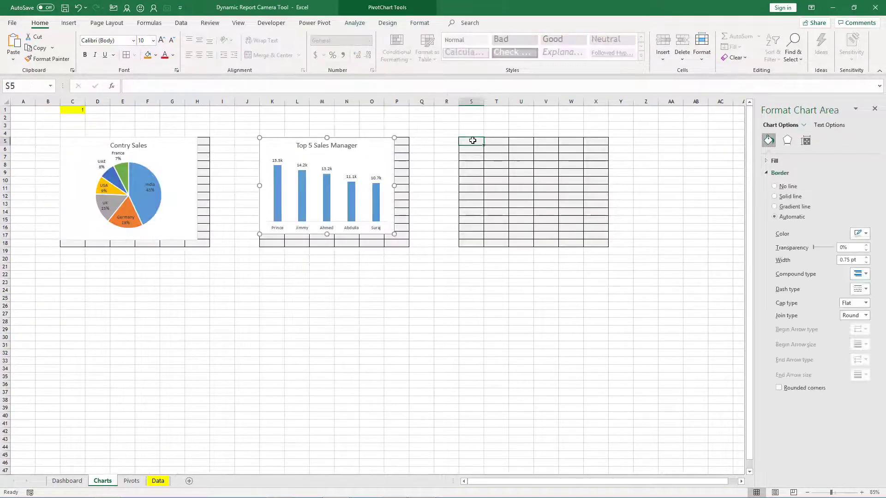
key("ctrl+v")
left_click(247, 298)
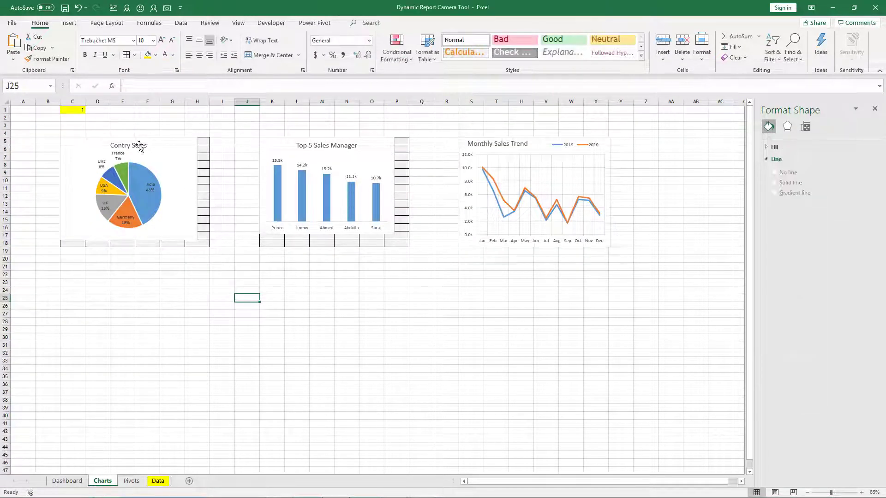
left_click(64, 145)
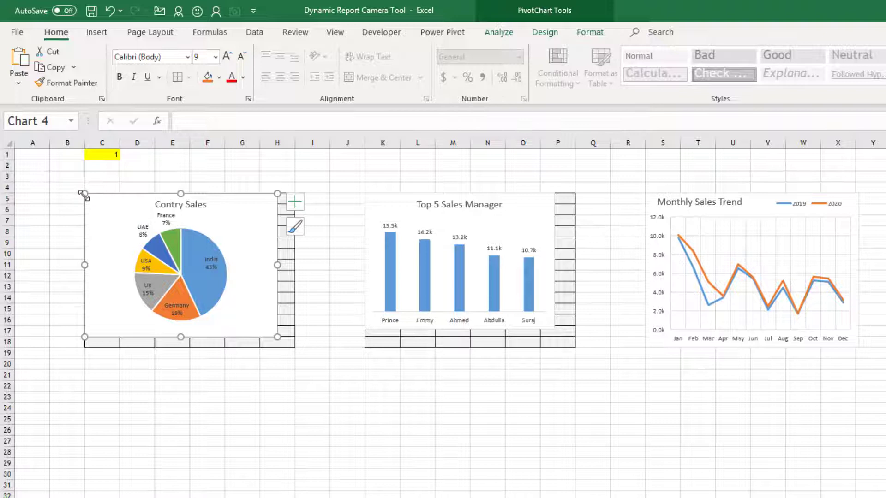
Alt-drag the pie, bar and line charts to snap over C5:H18, K5:P18 and S5:X18.
mouse_move(87, 197)
left_mouse_down()
mouse_move(92, 201)
mouse_move(84, 196)
left_mouse_up()
left_click_drag(295, 349, 295, 349)
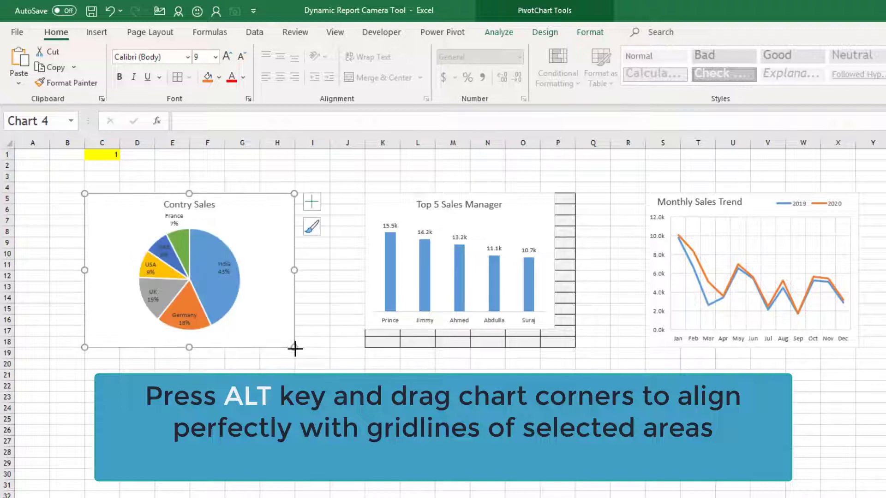
left_click(372, 205)
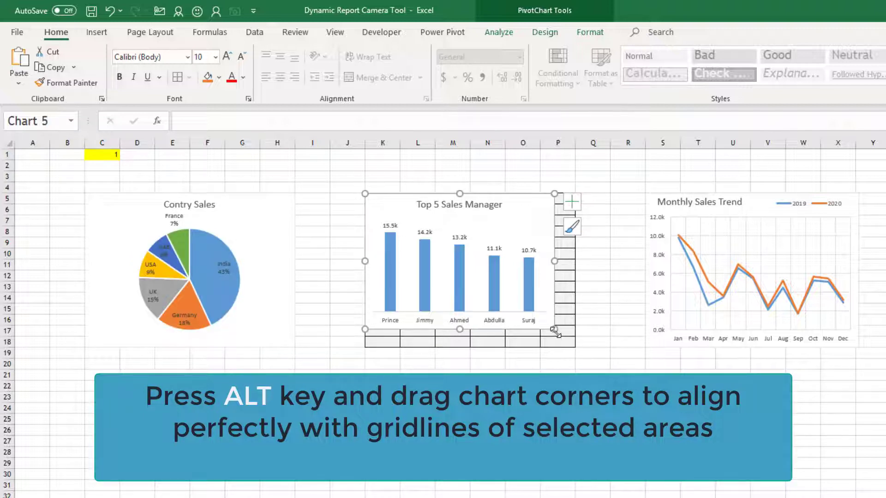
left_click_drag(555, 329, 574, 347)
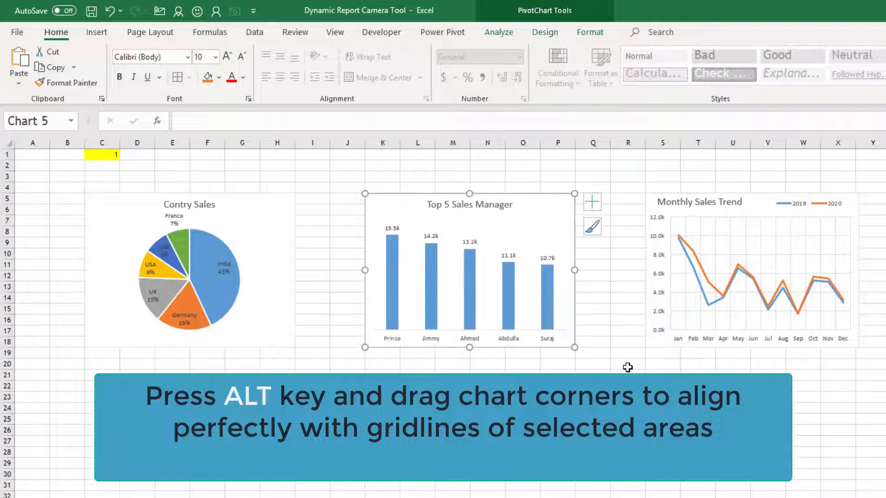
left_click(662, 375)
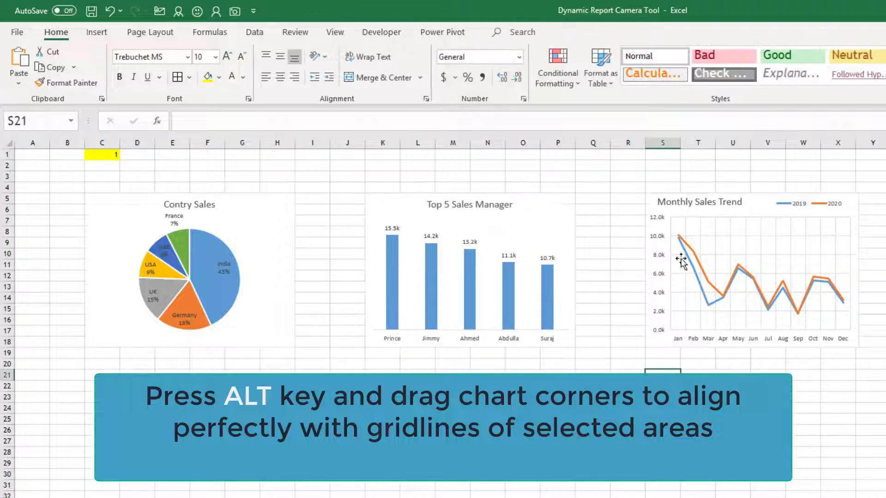
left_click(664, 203)
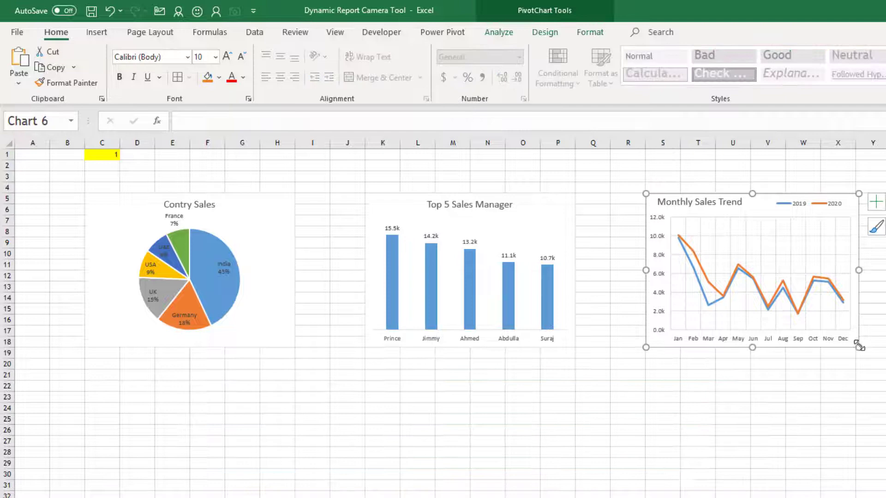
left_click(838, 386)
scroll(504, 447, "up", 1)
scroll(504, 446, "up", 1)
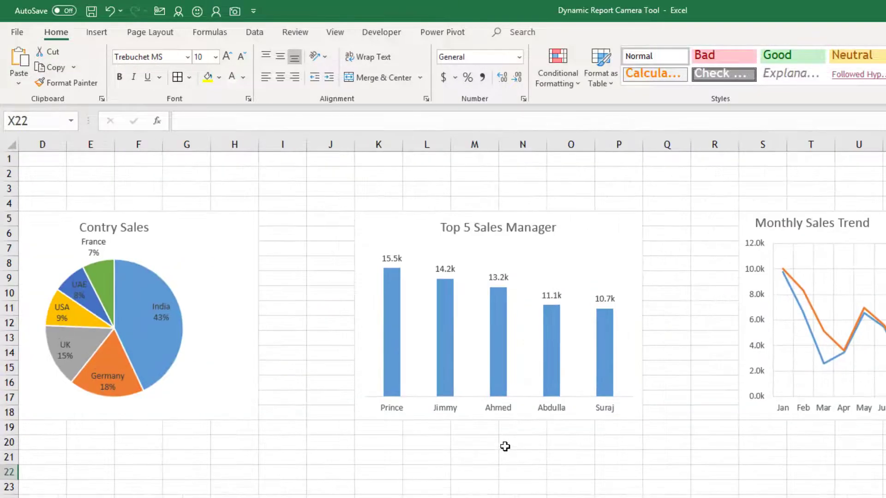
scroll(505, 447, "down", 3)
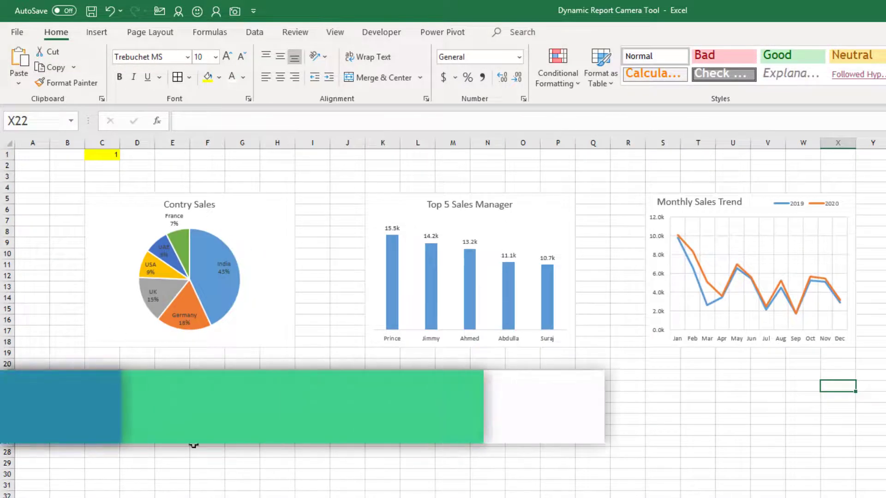
Select the chart1 range from the Name Box and drop its camera picture onto the Dashboard.
left_click(347, 419)
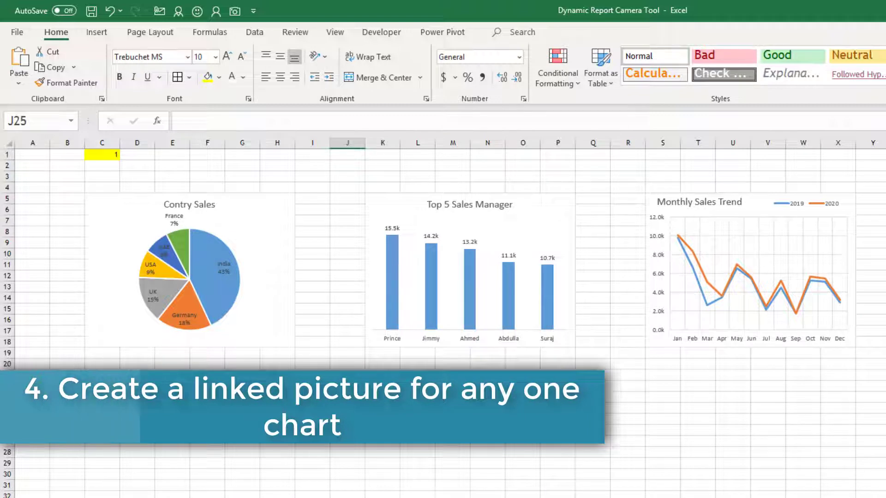
left_click(67, 198)
left_click(71, 121)
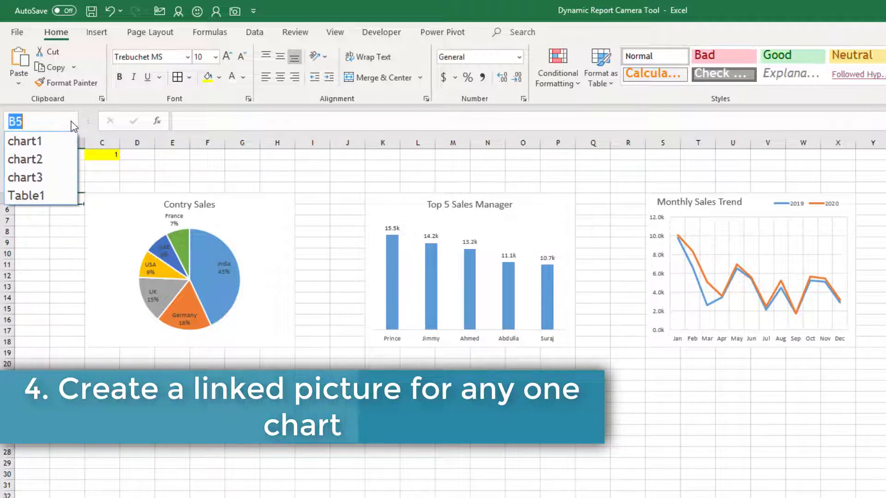
left_click(32, 140)
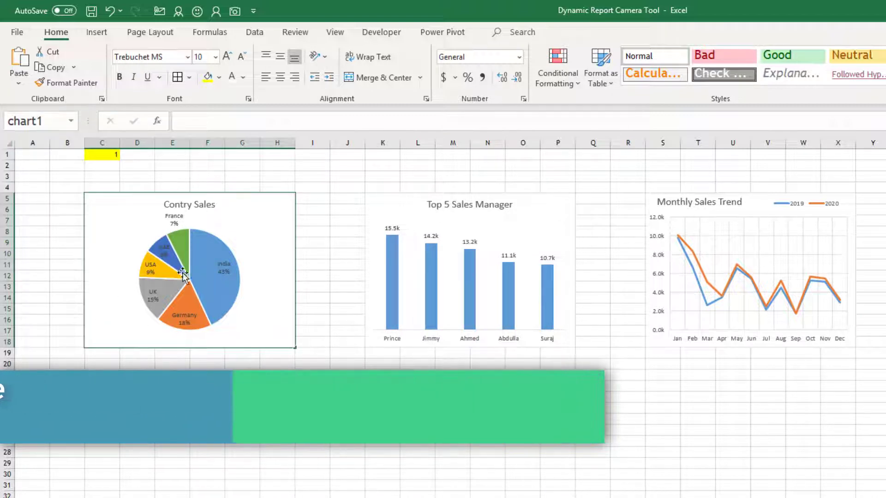
left_click(236, 12)
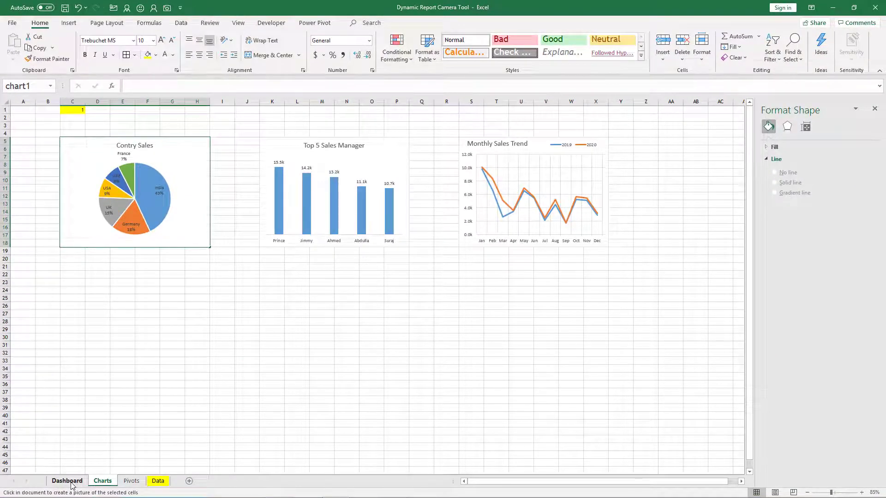
left_click(69, 482)
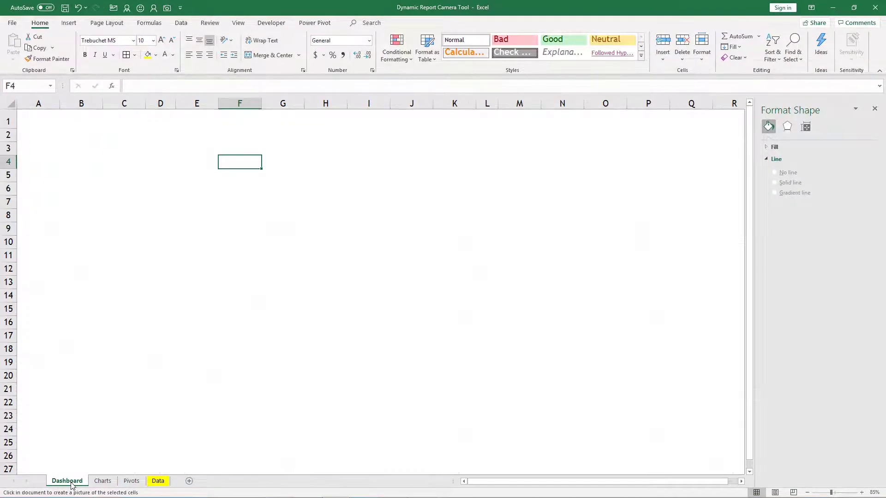
left_click(234, 186)
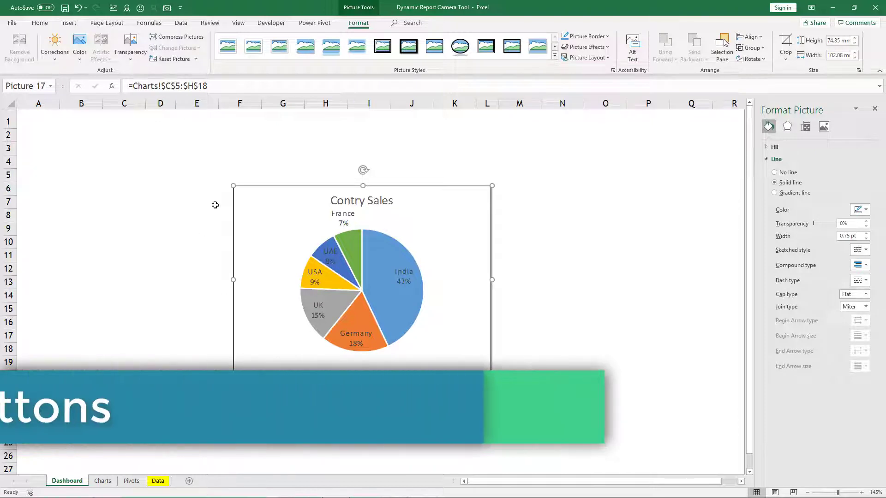
left_click(227, 165)
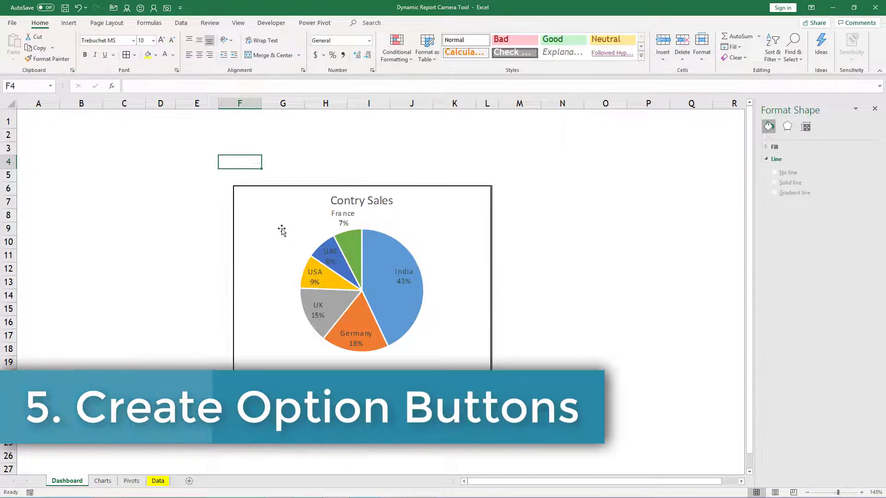
left_click(293, 238)
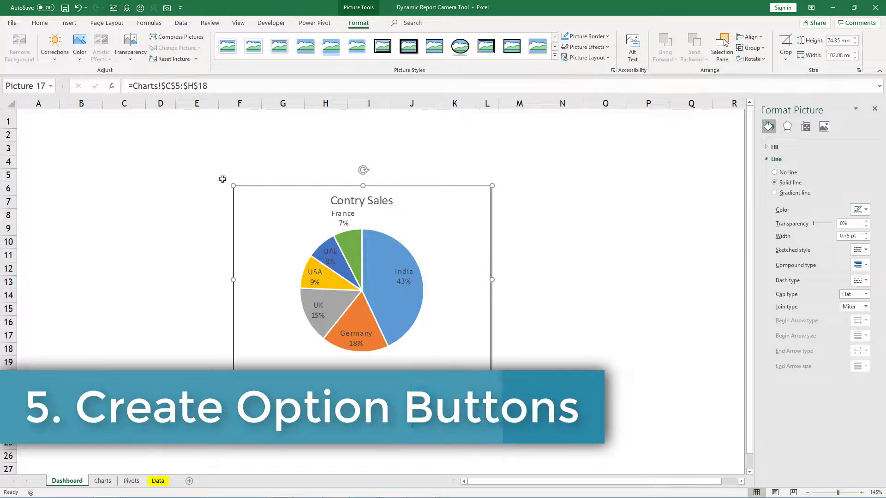
left_click(263, 158)
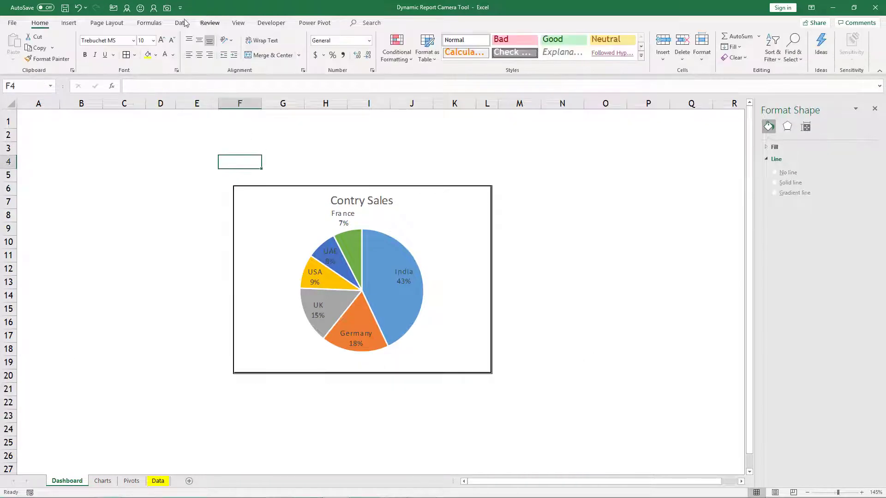
left_click(269, 24)
left_click(201, 46)
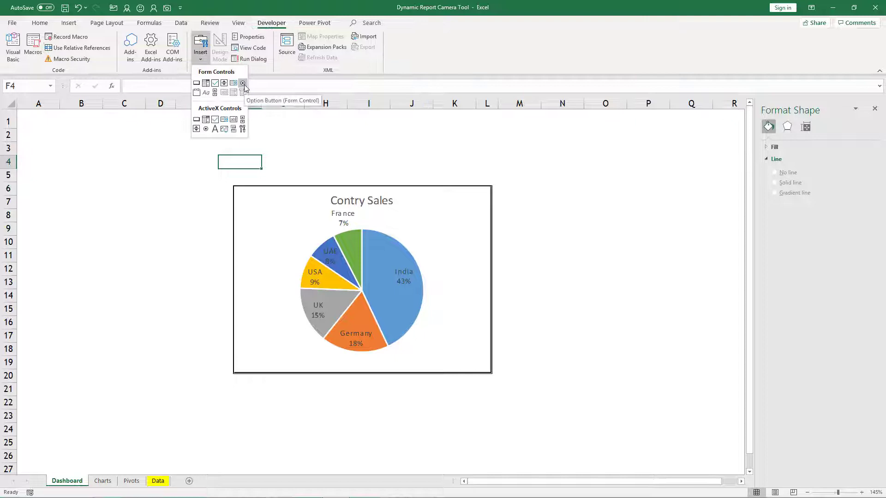
left_click(144, 163)
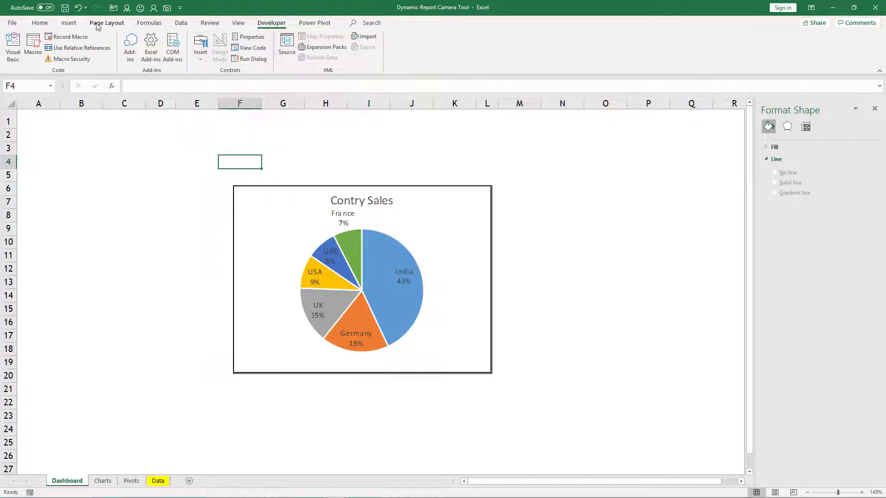
right_click(42, 24)
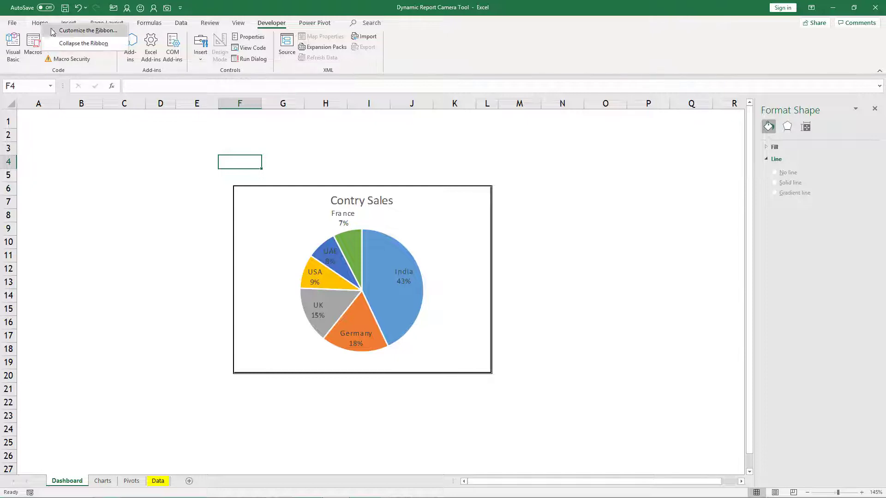
left_click(67, 32)
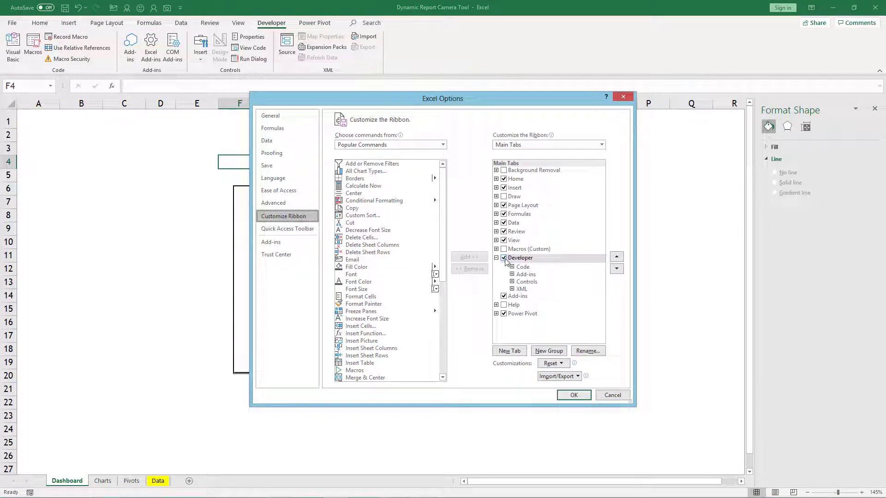
left_click(572, 396)
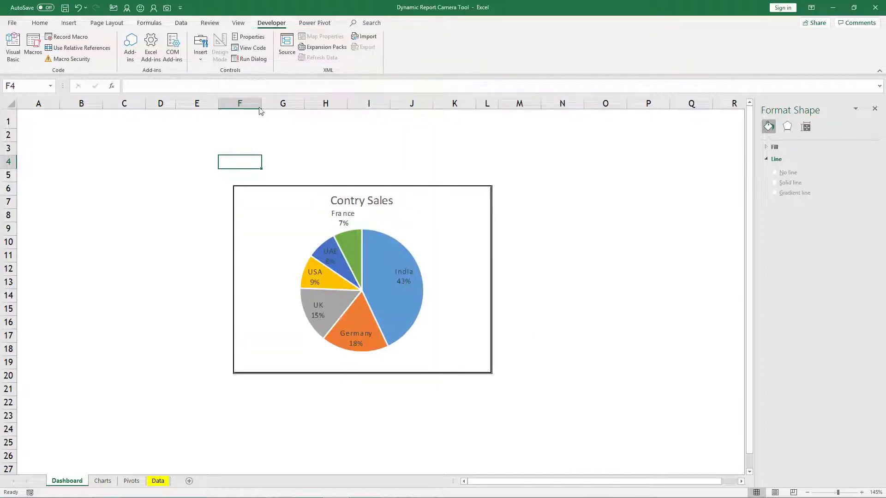
Draw three Form Control option buttons in a row above the pie picture on the Dashboard.
left_click(201, 46)
left_click(243, 83)
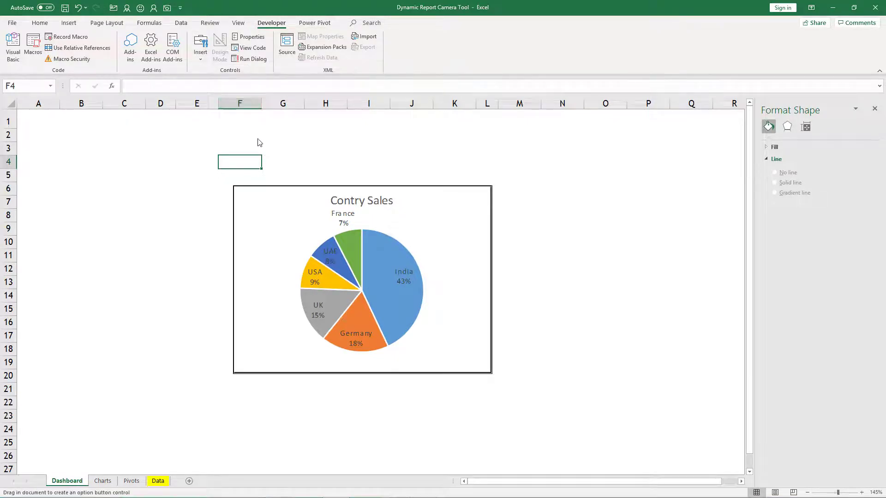
left_click(258, 140)
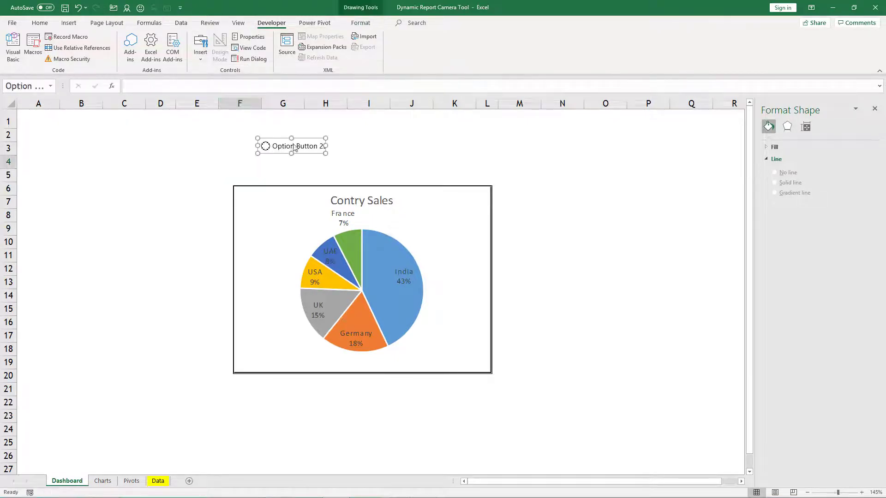
left_click(200, 45)
left_click(243, 84)
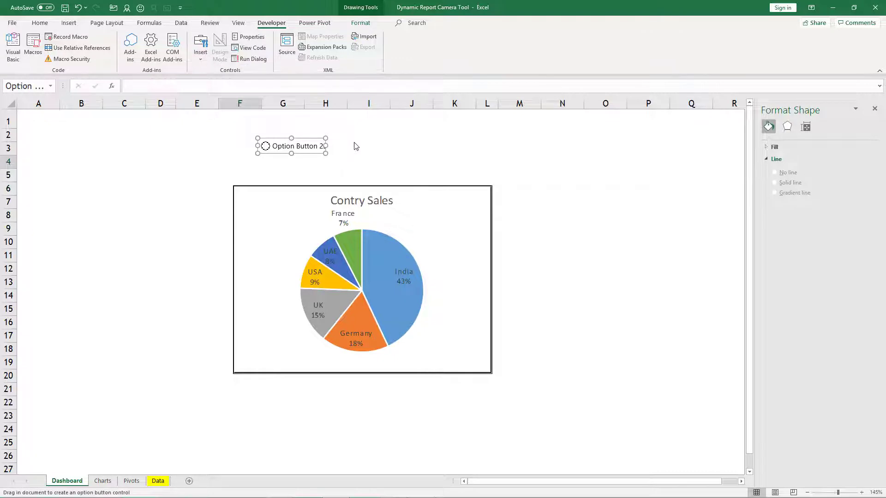
left_click(353, 142)
left_click(203, 53)
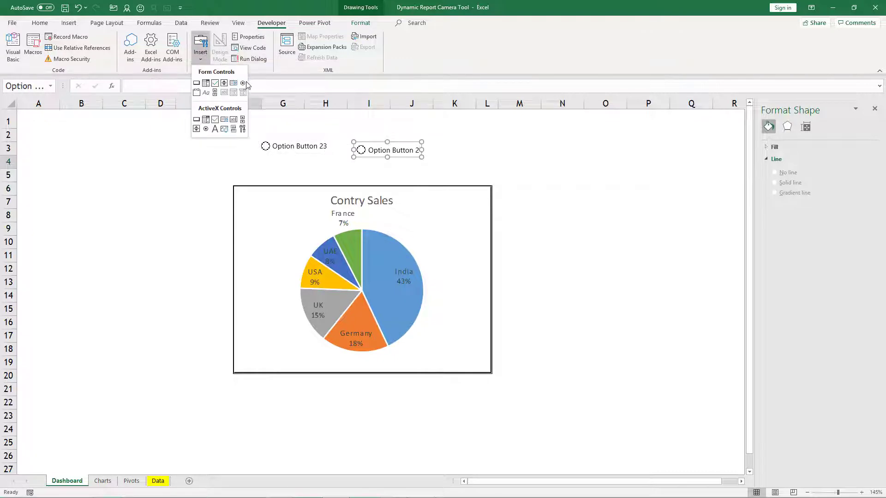
left_click(243, 83)
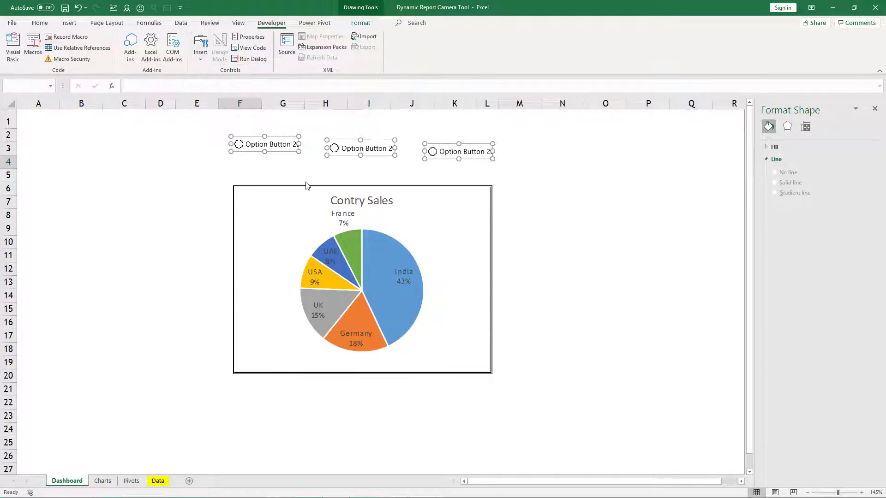
left_click(295, 176)
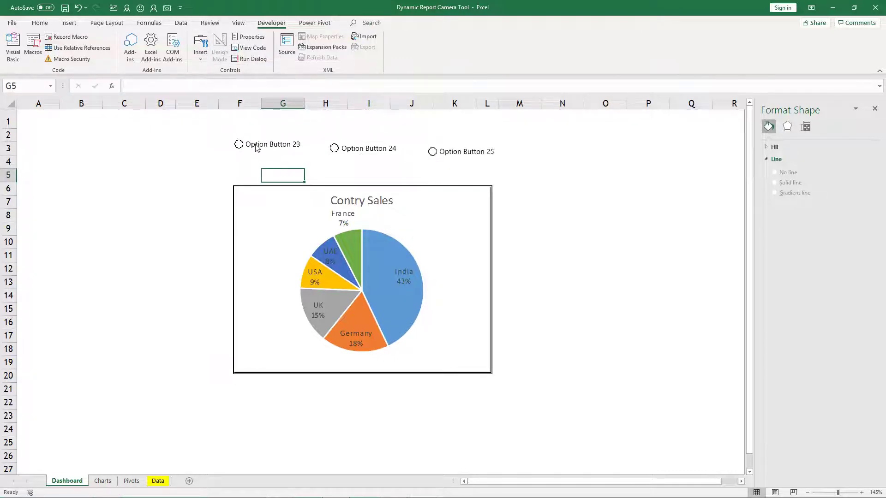
left_click(257, 148, "ctrl")
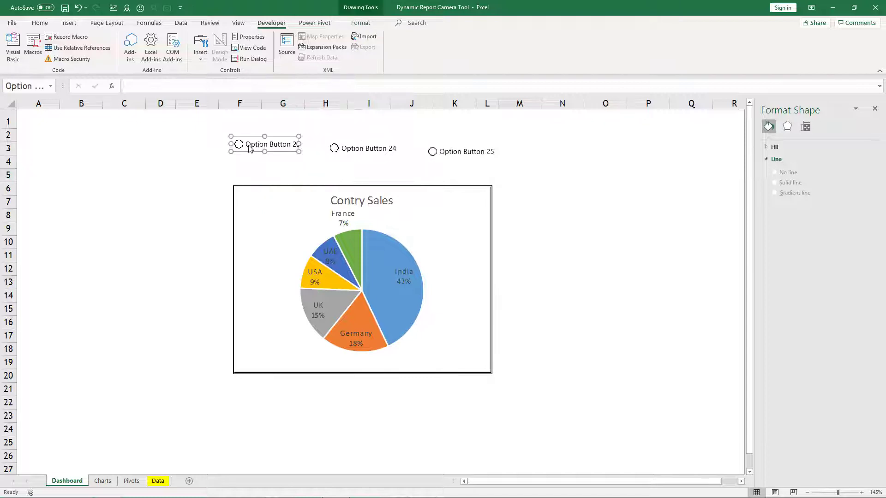
left_click(248, 147)
Rename the three option-button captions to Countrywise, Top5 Managers and Monthly Trends.
right_click(248, 147)
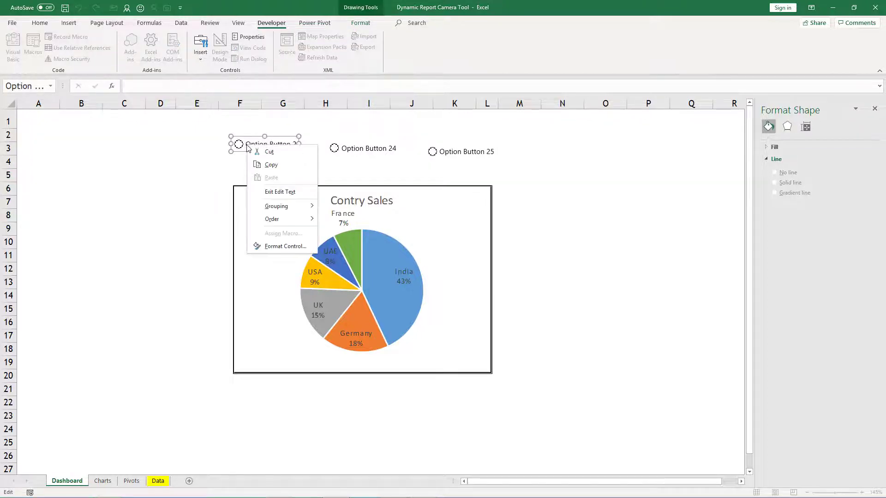
left_click(264, 151)
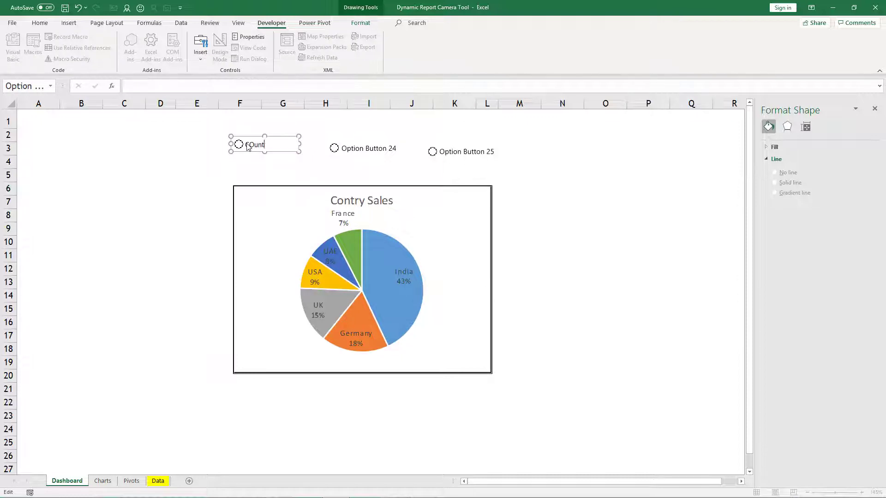
type("Countrywise")
key("Escape")
key("Tab")
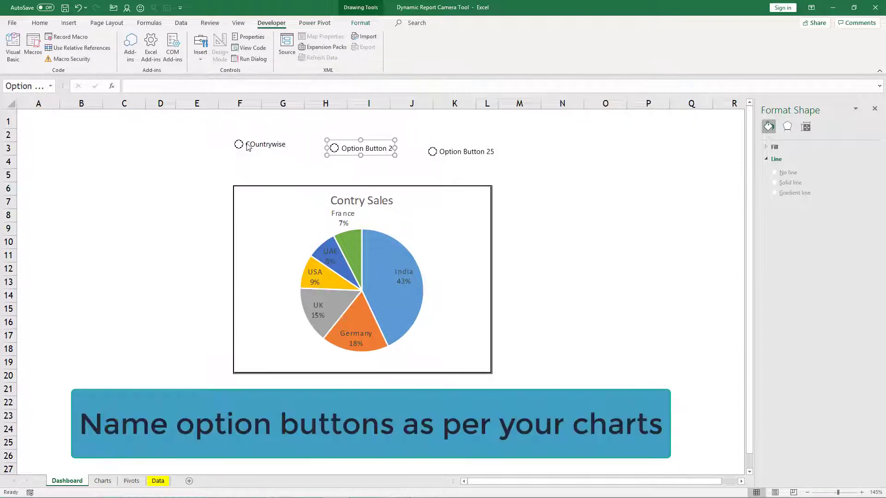
type("Co")
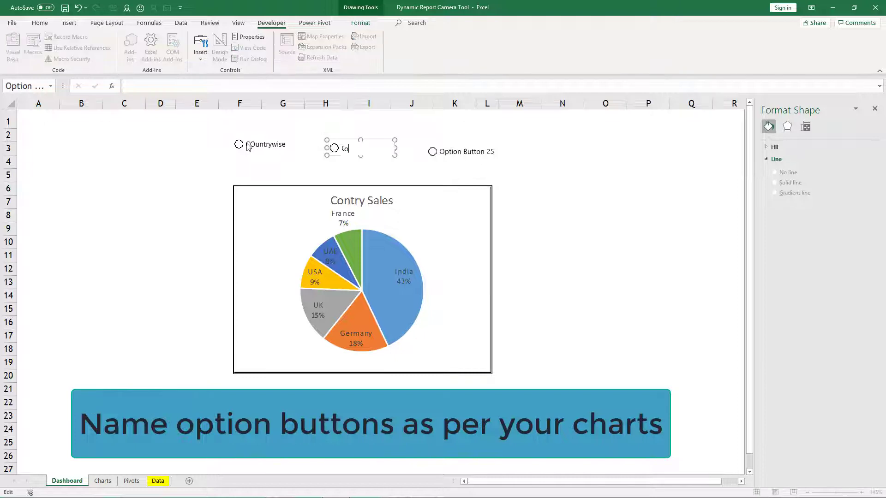
type("p5 Managers")
key("Escape")
key("Tab")
type("Oo")
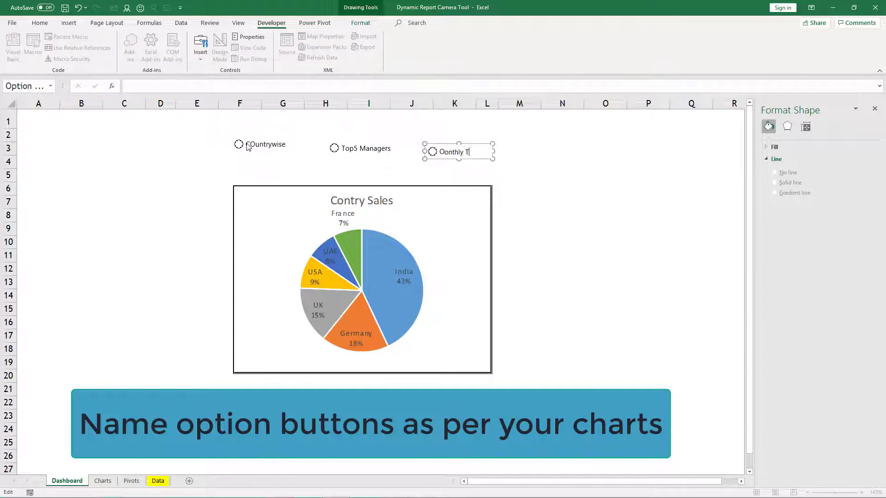
left_click(268, 156)
Select the Countrywise, Top5 Managers and Monthly Trends buttons together.
left_click(268, 151, "ctrl")
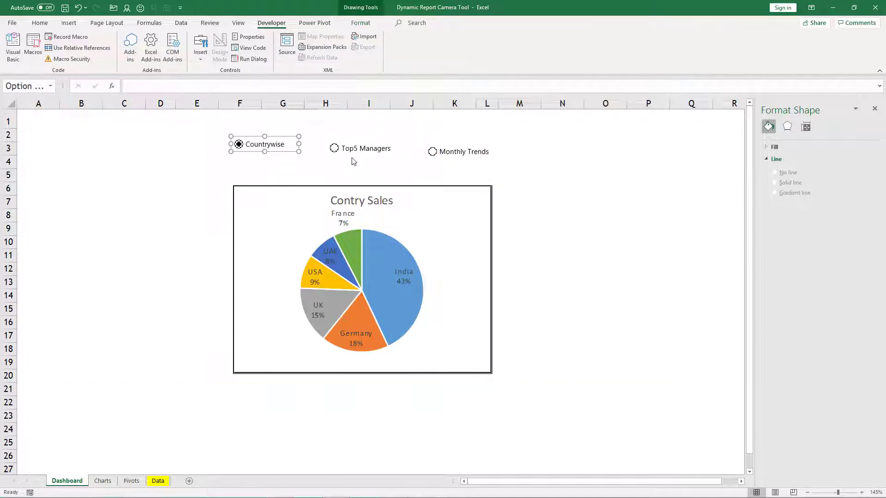
left_click(364, 153, "ctrl")
left_click(452, 157, "ctrl")
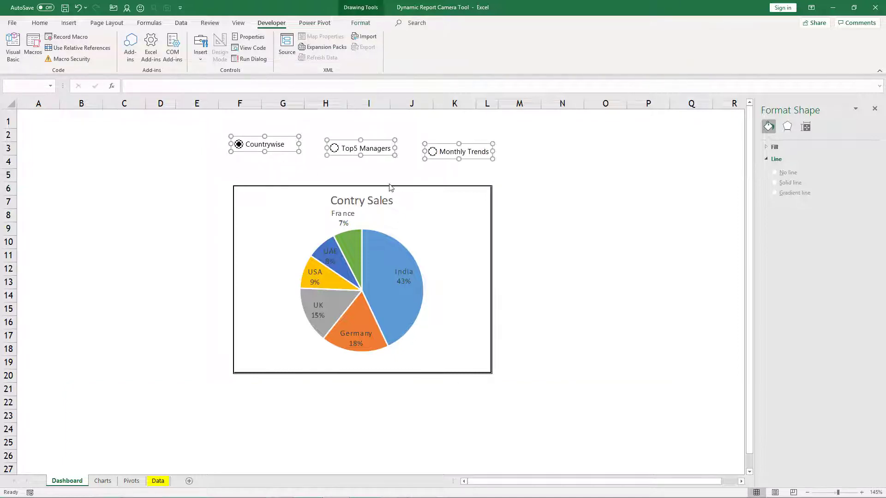
Align the three buttons Middle, distribute them horizontally, then test by choosing Top5 Managers.
left_click(364, 24)
left_click(640, 37)
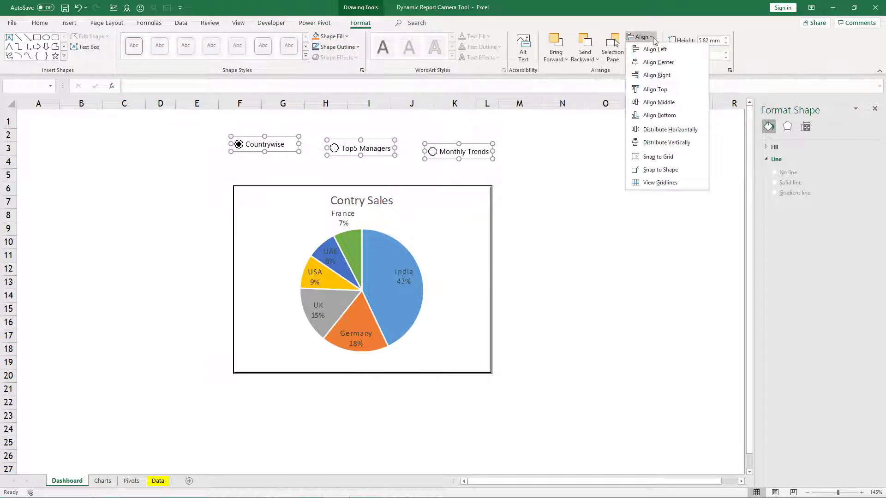
left_click(661, 103)
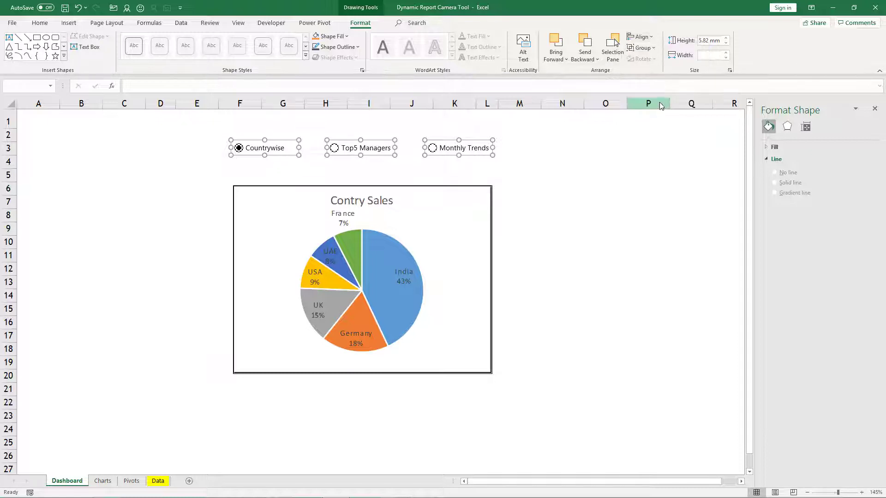
left_click(640, 36)
left_click(666, 131)
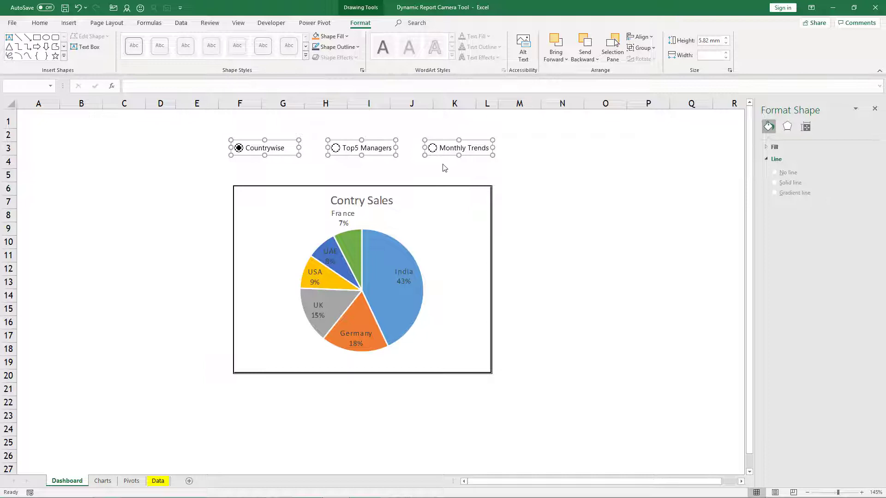
left_click(415, 175)
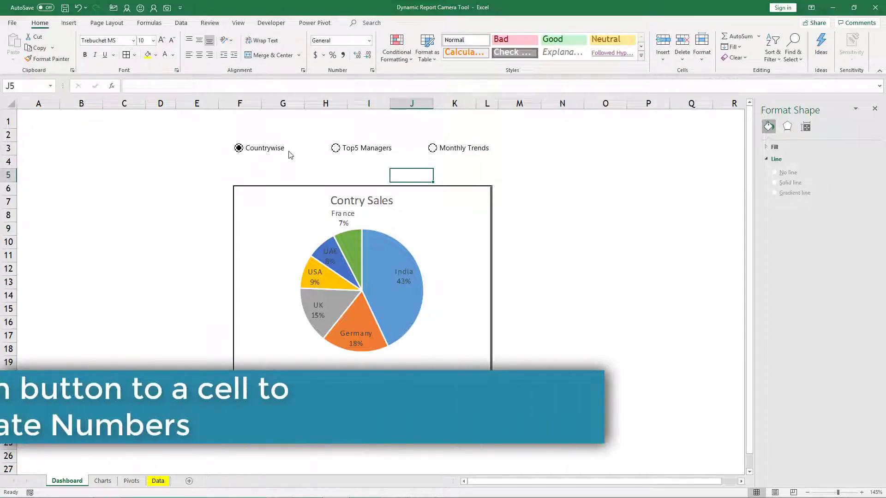
left_click(357, 149)
Test the buttons by choosing Monthly Trends, Countrywise, Top5 Managers, then Monthly Trends again.
left_click(446, 148)
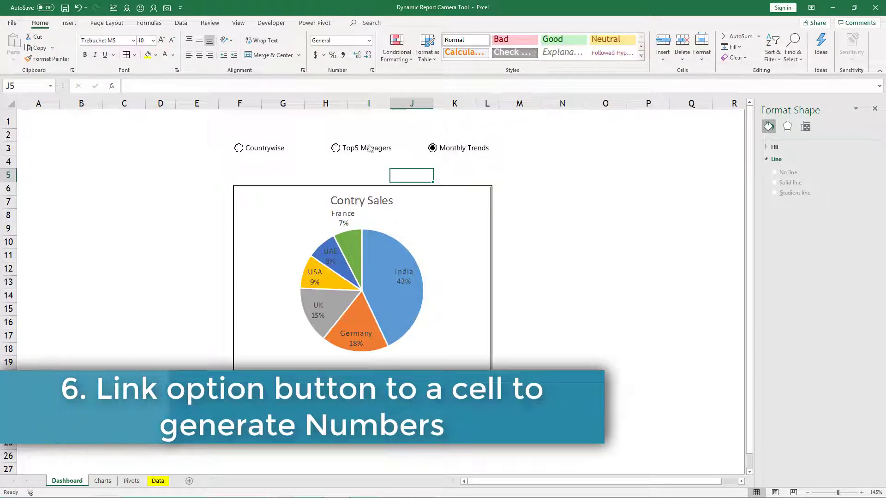
left_click(266, 152)
left_click(349, 151)
left_click(453, 150)
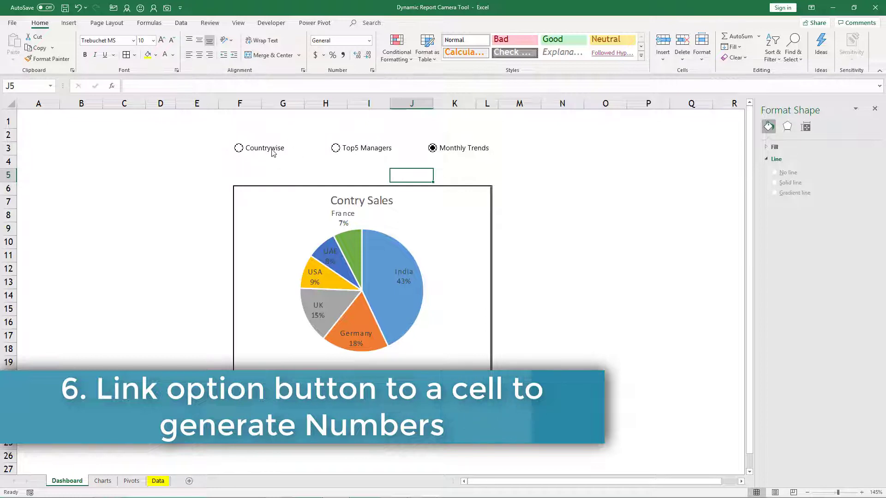
Set the Countrywise control's Format Control cell link to Charts!$C$1.
right_click(273, 153)
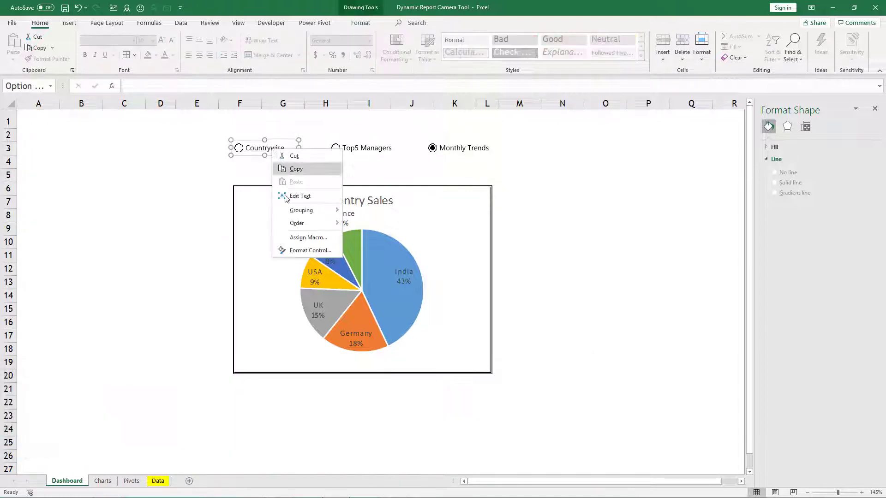
left_click(310, 250)
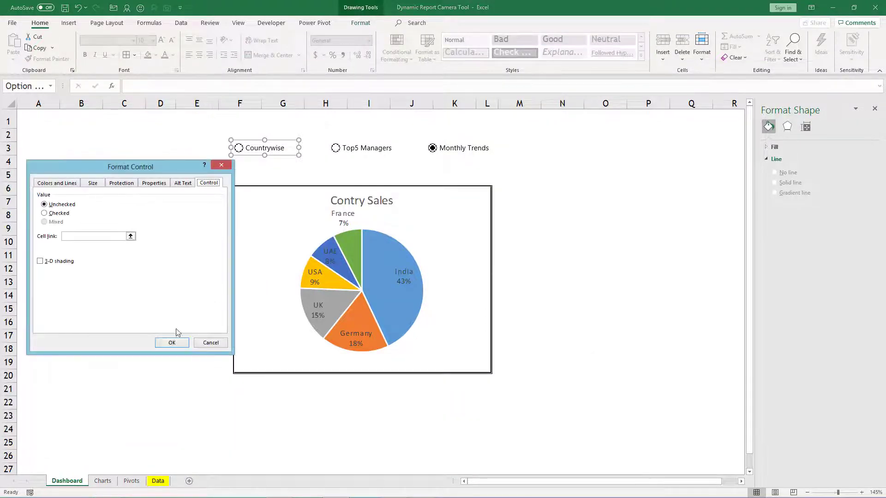
left_click(90, 236)
left_click(104, 480)
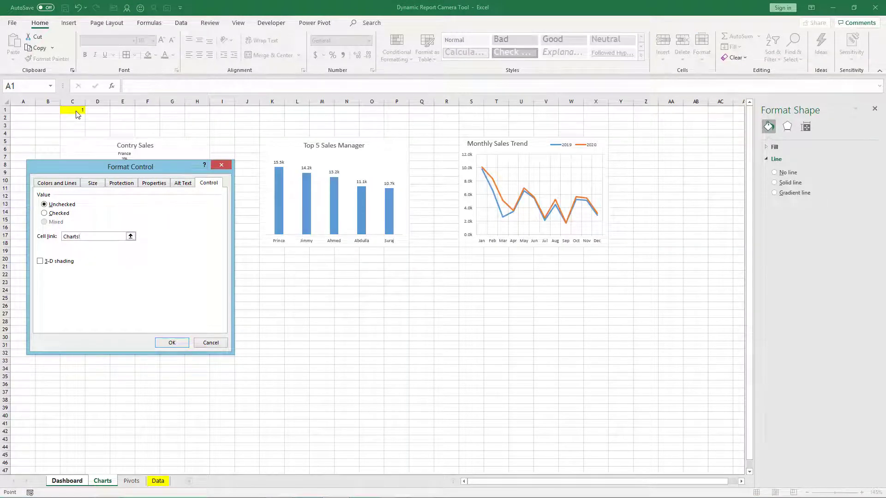
left_click(78, 112)
left_click(172, 342)
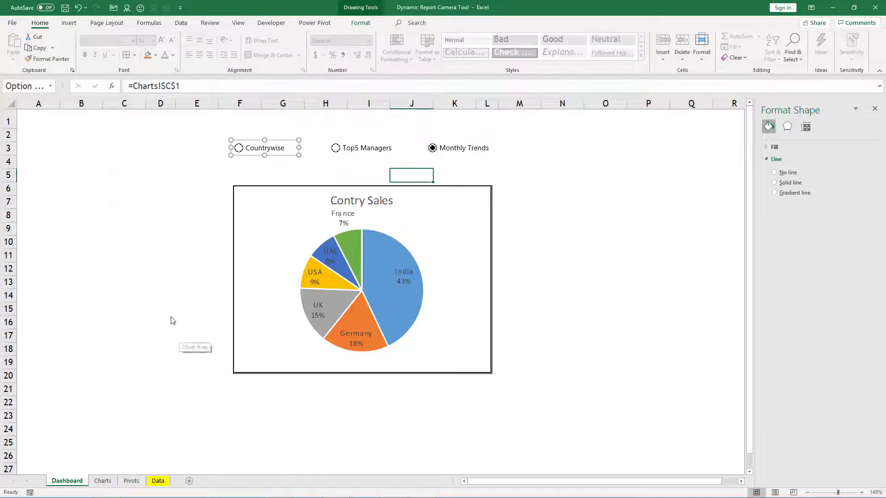
left_click(171, 321)
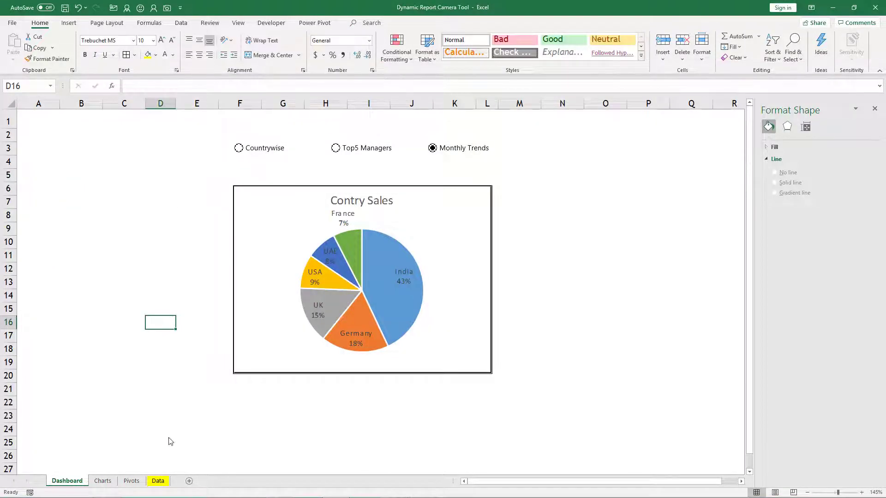
On the Charts sheet, name cell C1 SelectedVal via the Name Box.
key("ctrl+Page_Down")
scroll(205, 318, "up", 4)
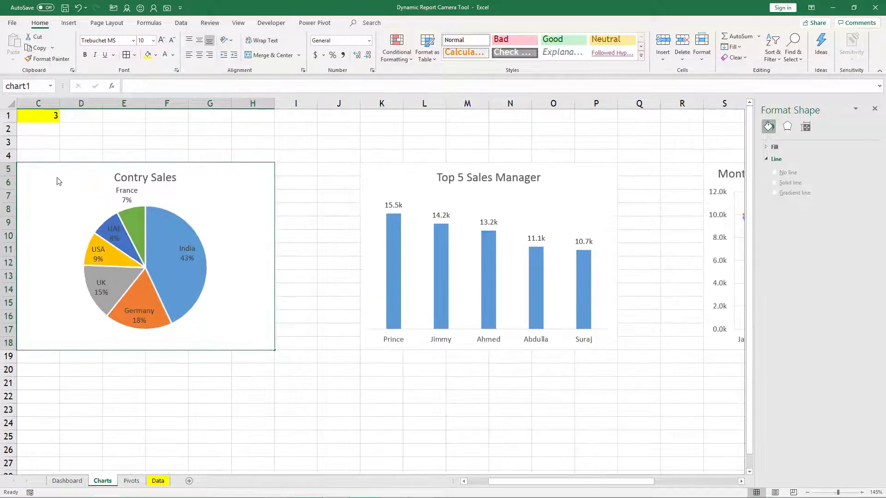
key("Escape")
left_click(466, 481)
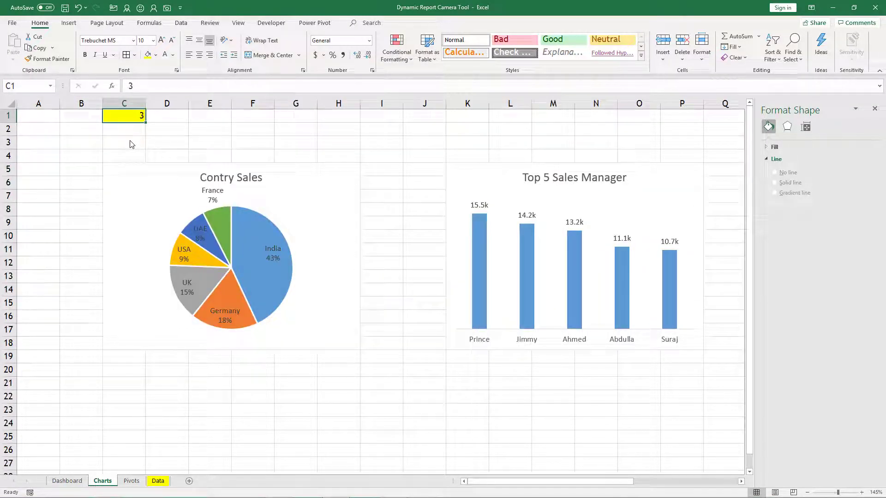
left_click(35, 88)
type("S")
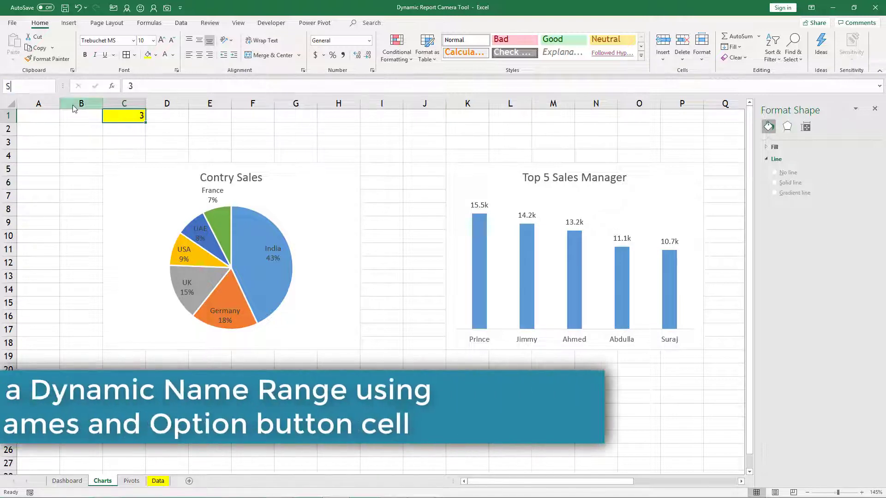
type("electedV")
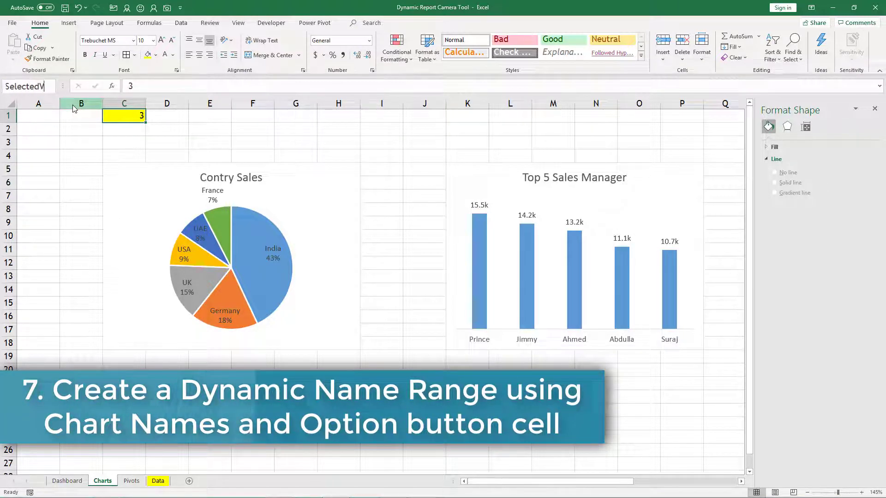
type("alue")
key("Return")
left_click(192, 129)
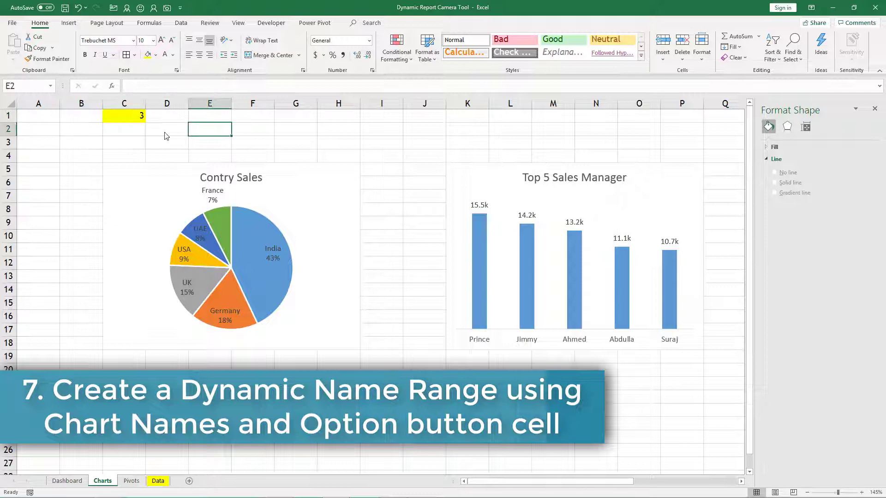
In A2 start =CHOOSE(SelectedVal,chart1 using C1's name and the chart1 suggestion.
left_click(49, 131)
type("=CHOOSE(")
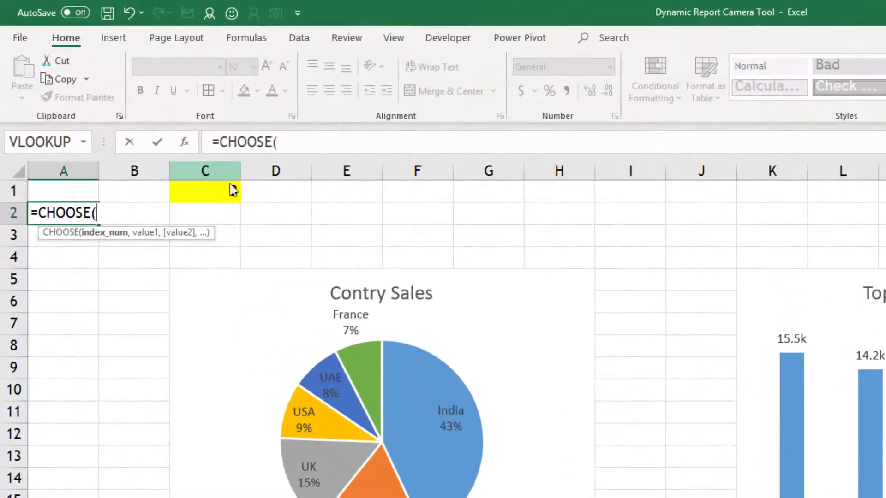
left_click(191, 174)
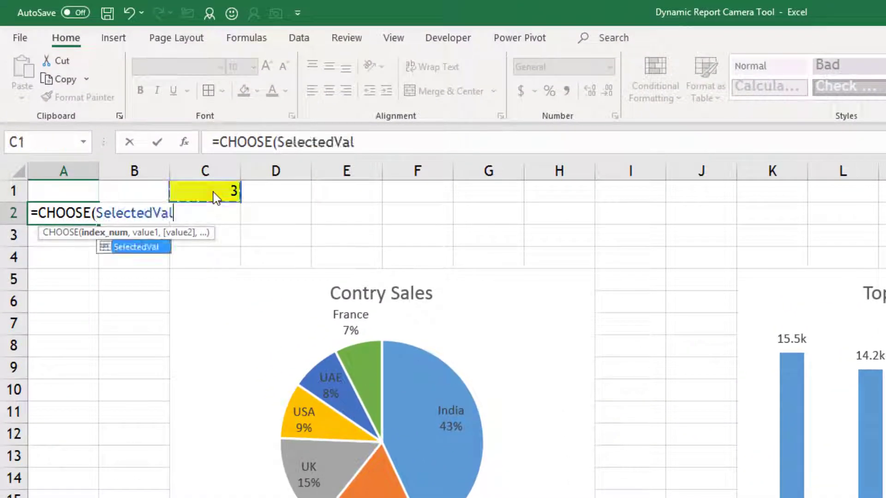
type(",")
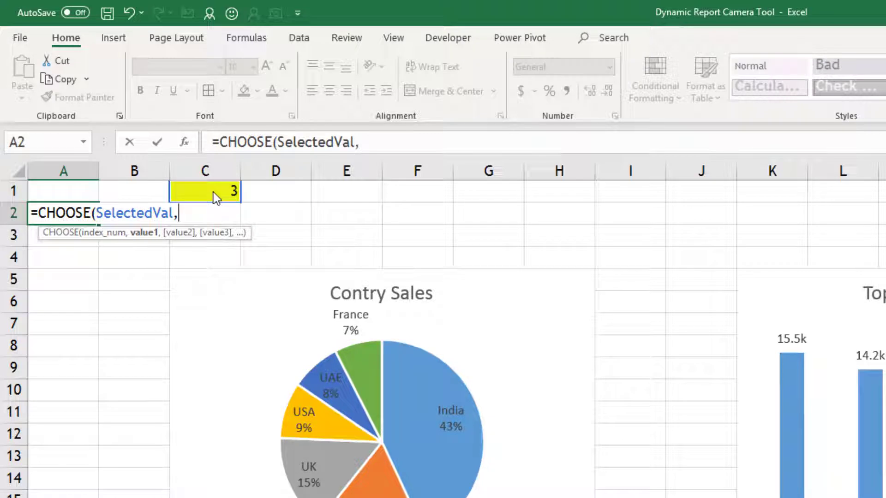
type("cha")
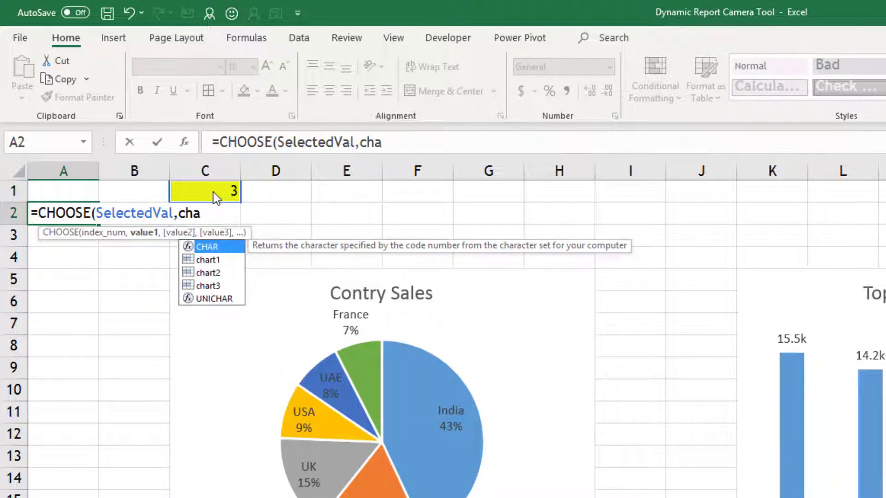
key("Down")
key("Tab")
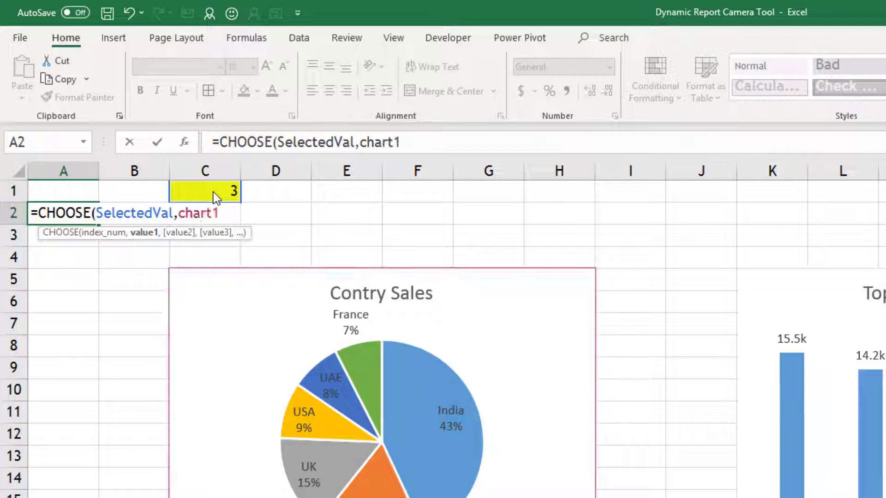
Add chart2 and chart3, close the parenthesis, and select the full CHOOSE formula text.
type(",")
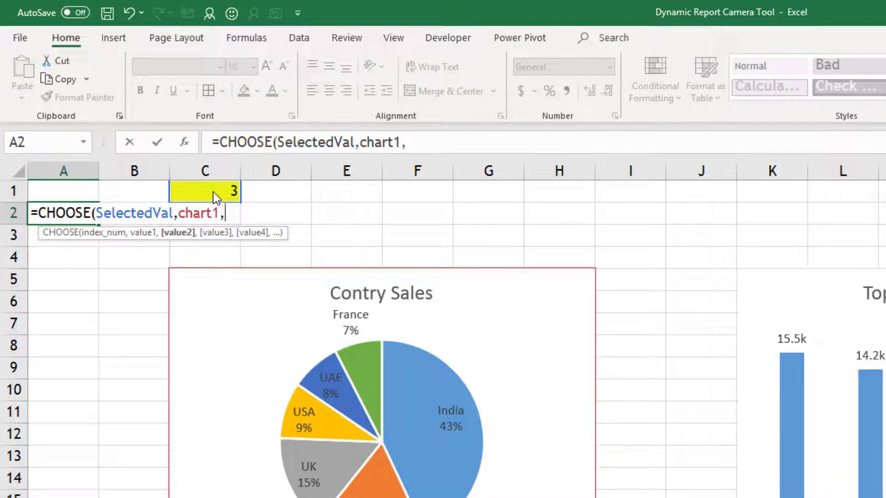
type("char")
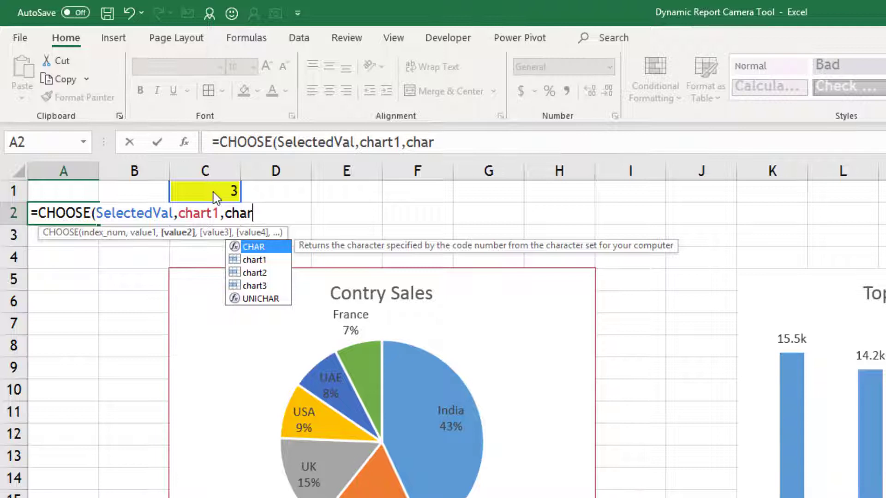
key("Down")
key("Down")
key("Tab")
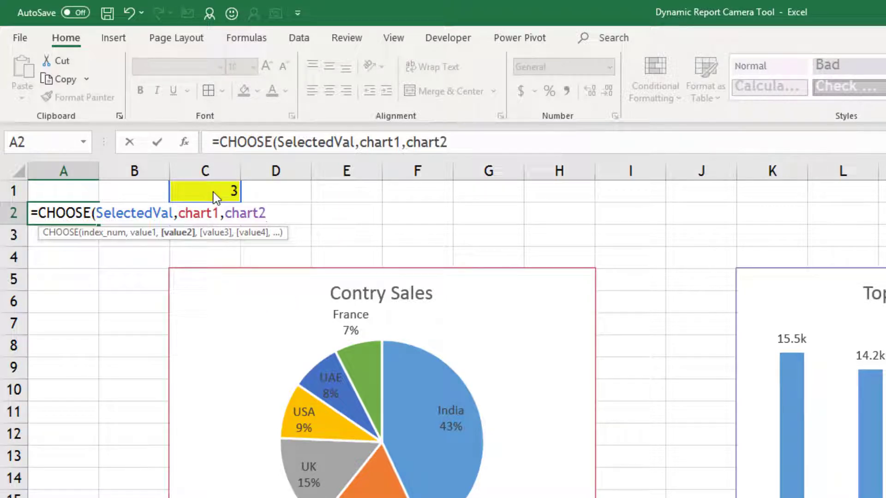
type(",")
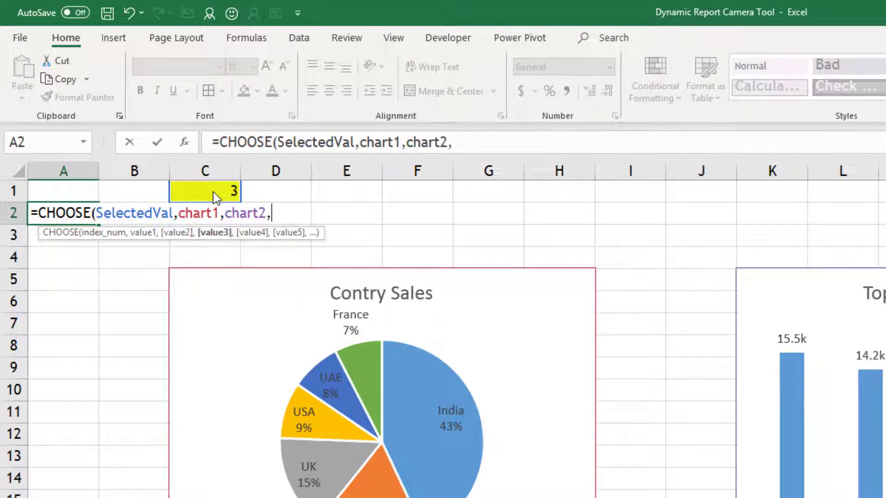
type("cha")
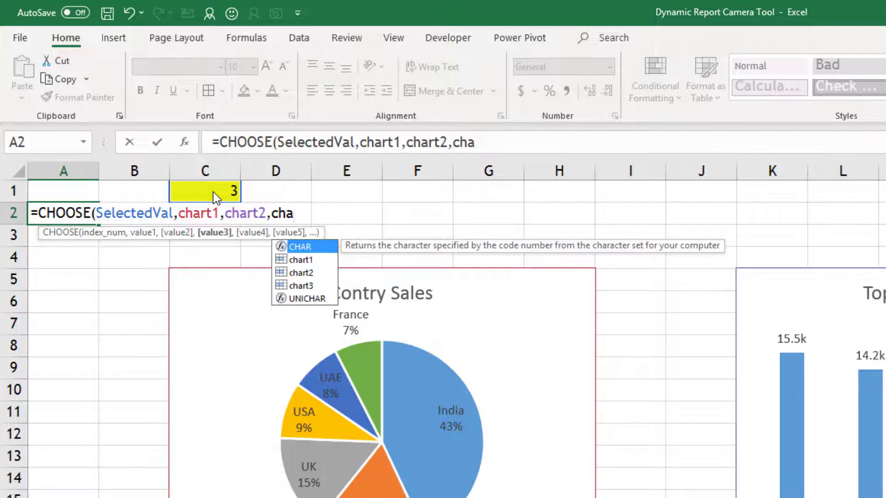
key("Down")
key("Down")
key("Down")
key("Tab")
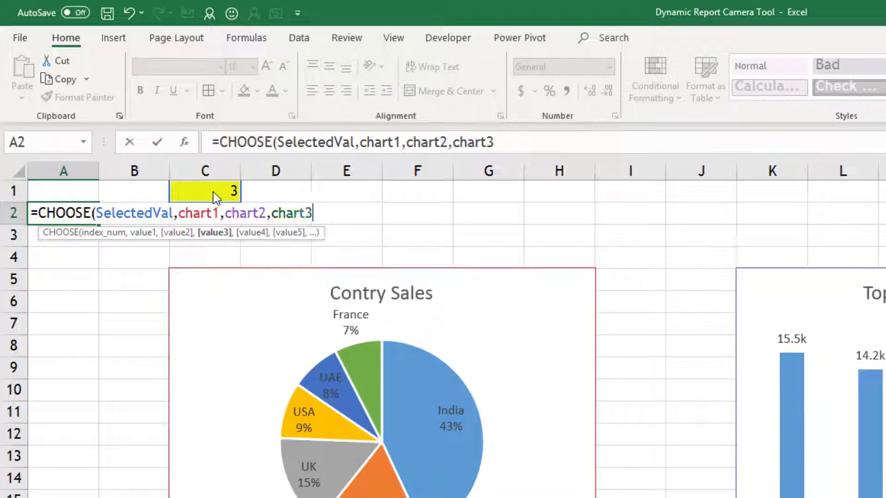
type(")")
left_click_drag(498, 147, 203, 145)
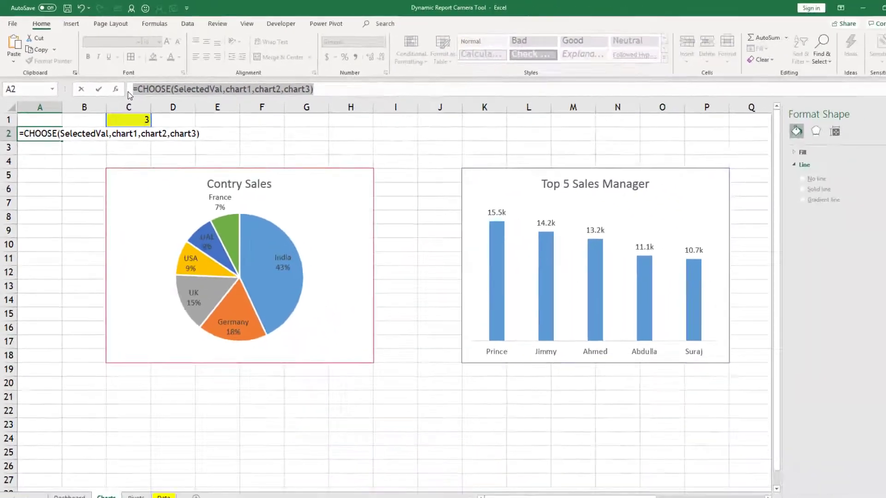
Define the name SelectedChart referring to the pasted CHOOSE formula, then return to Dashboard.
key("Escape")
left_click(167, 129)
right_click(187, 133)
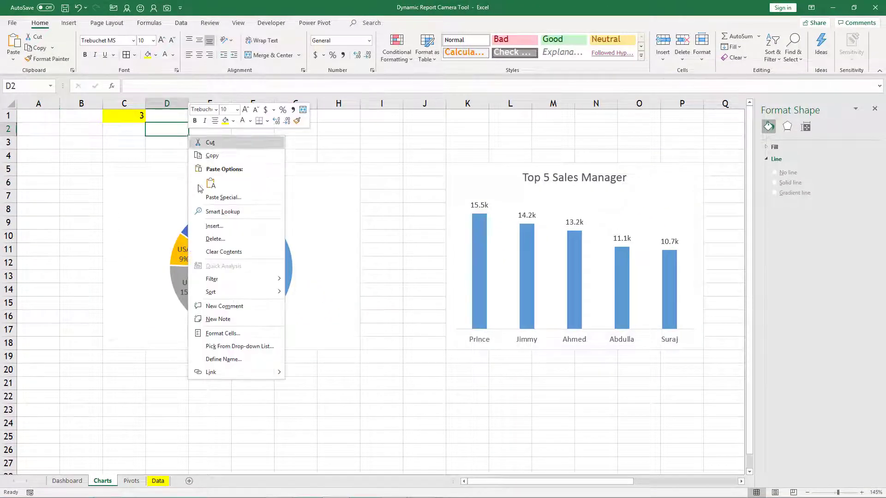
left_click(223, 362)
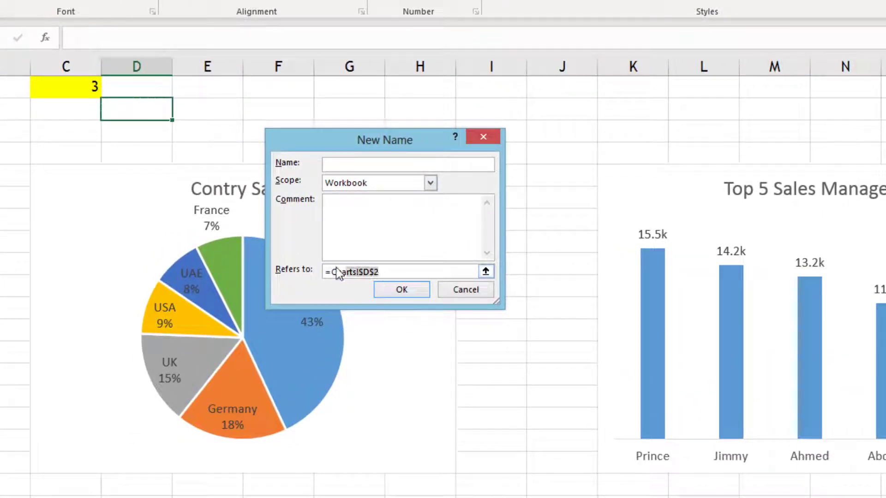
key("ctrl+v")
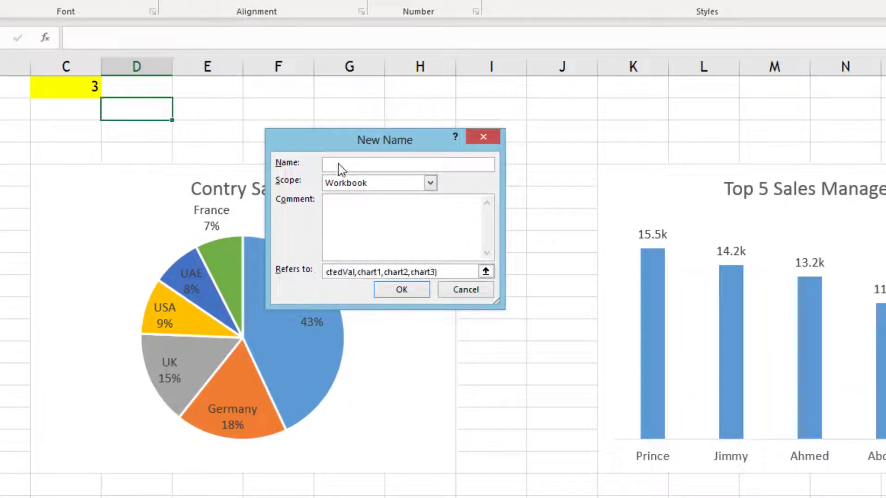
left_click(339, 164)
type("SelectedChart")
left_click(402, 289)
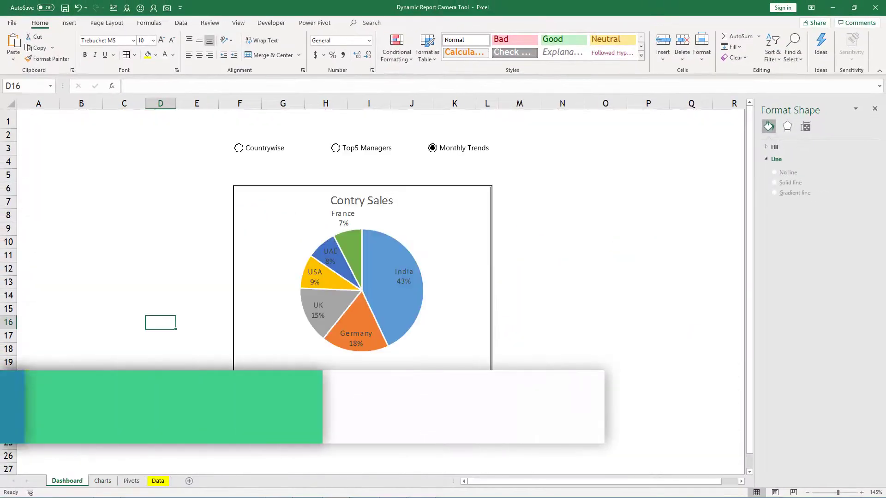
left_click(198, 189)
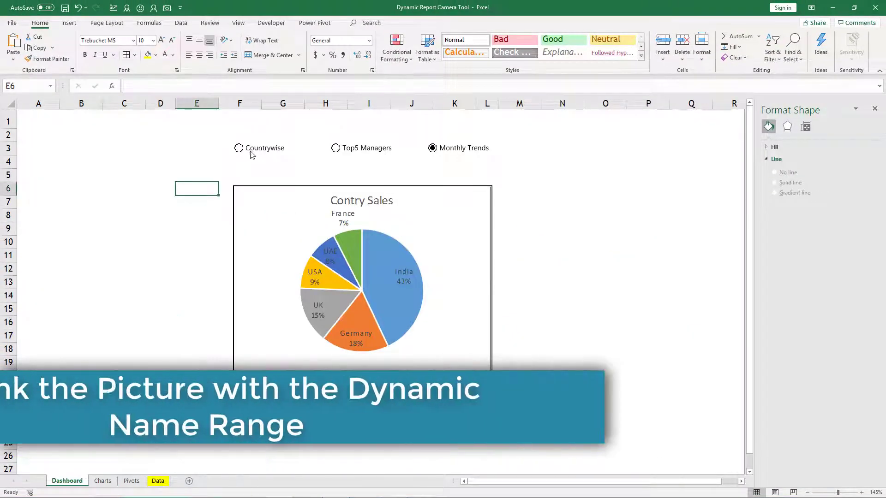
Try the Countrywise, Top5 Managers and Monthly Trends options, ending on Countrywise.
left_click(249, 150)
left_click(342, 149)
left_click(445, 150)
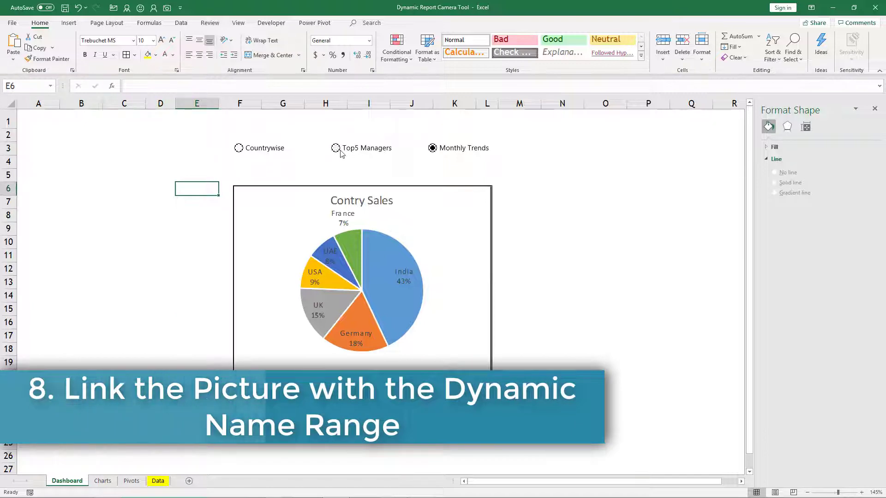
left_click(259, 154)
Replace the camera picture's $C$5:$H$18 reference with SelectedChart.
left_click(444, 148)
left_click(415, 229)
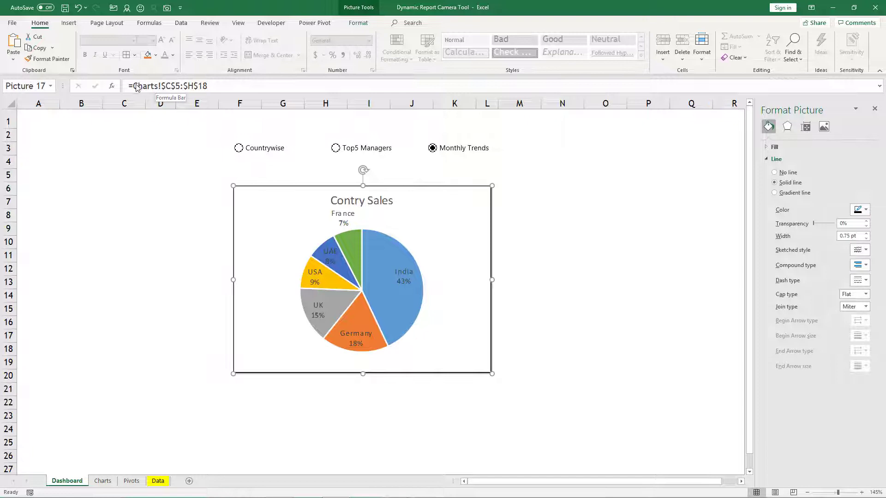
left_click(213, 88)
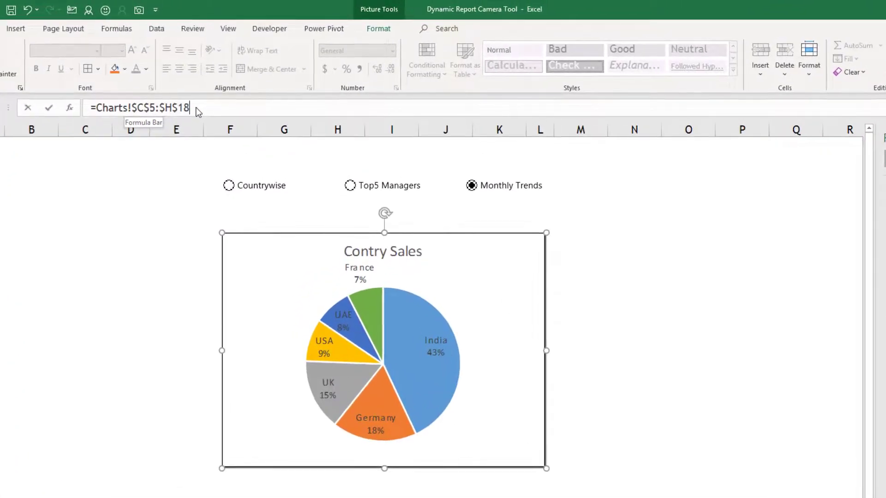
left_click_drag(198, 110, 132, 107)
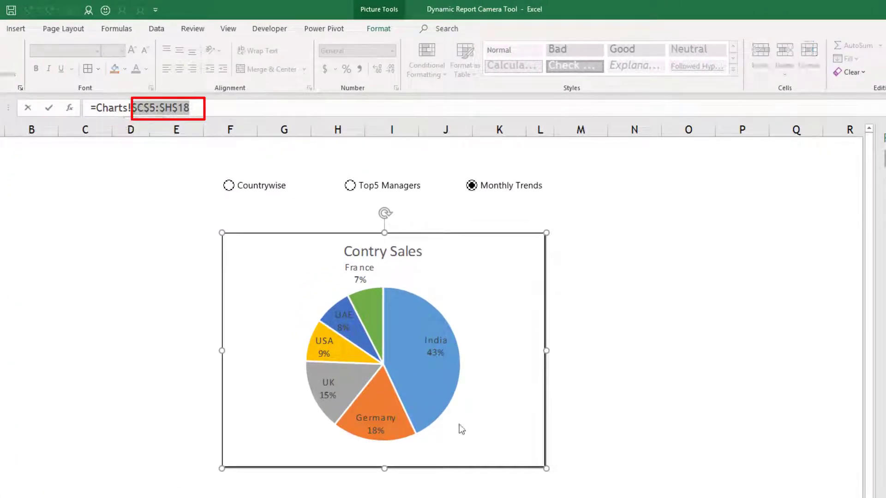
key("BackSpace")
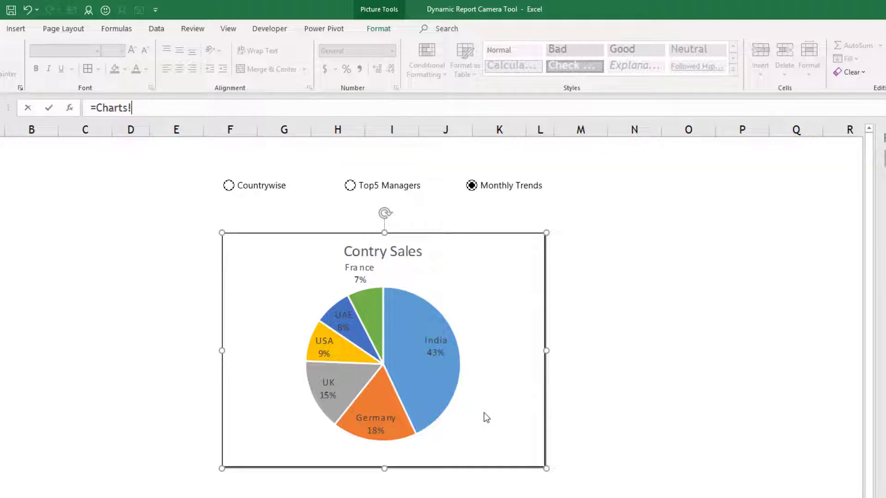
type("selectedchart")
key("Tab")
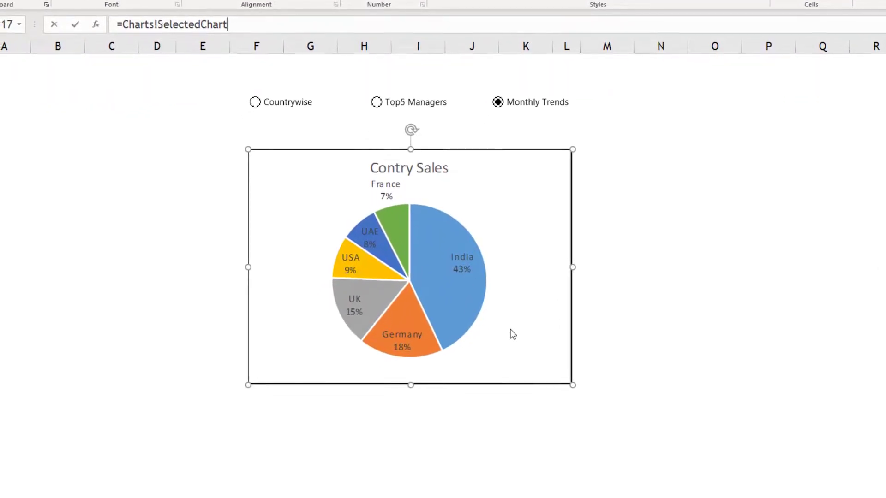
key("Return")
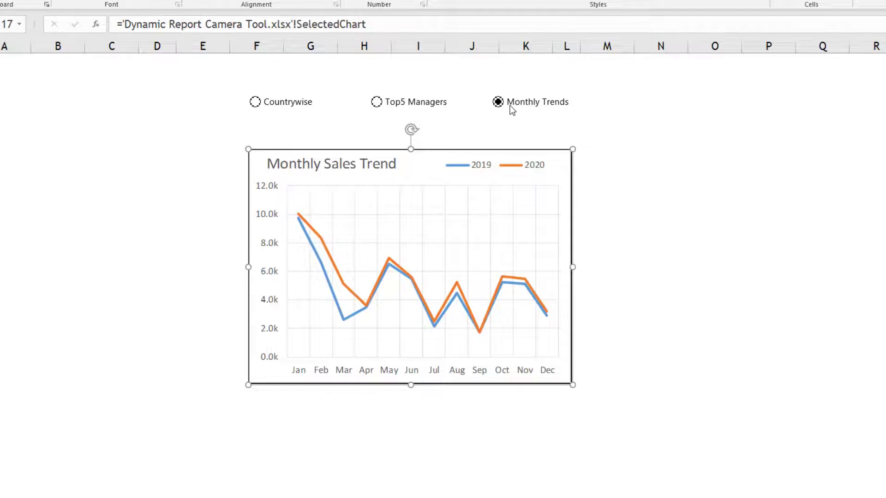
left_click(218, 155)
left_click(280, 106)
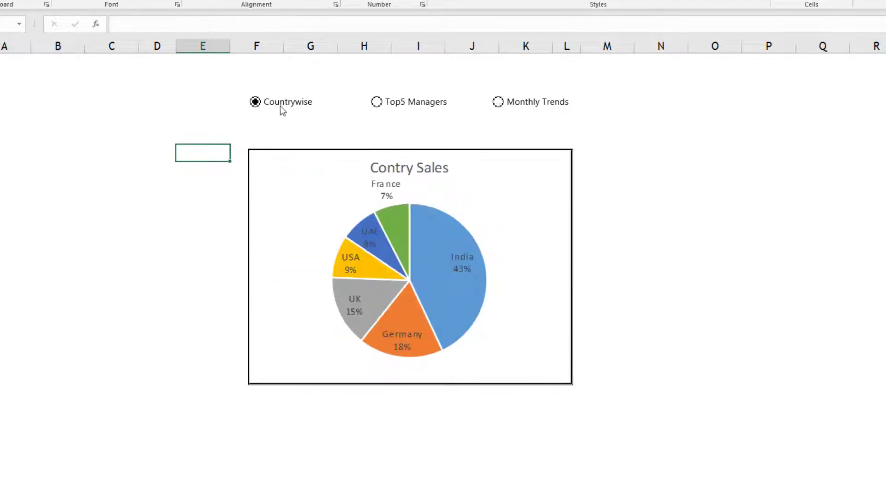
left_click(392, 107)
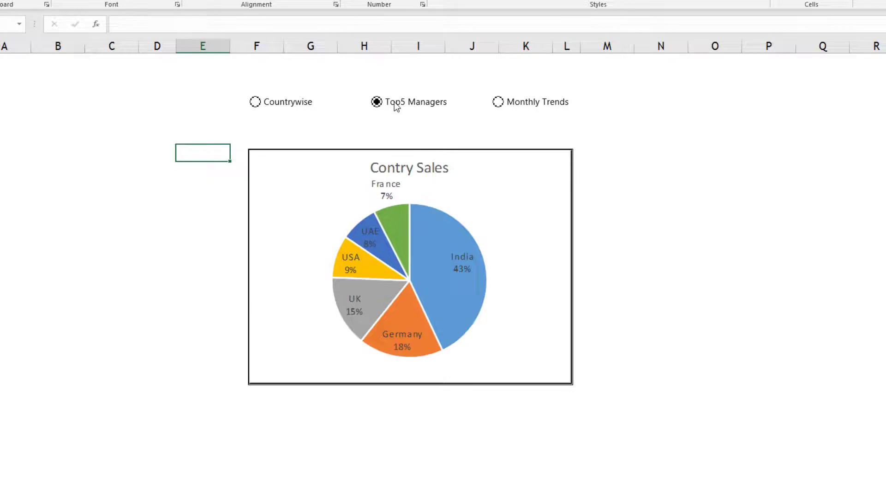
left_click(528, 107)
left_click(275, 103)
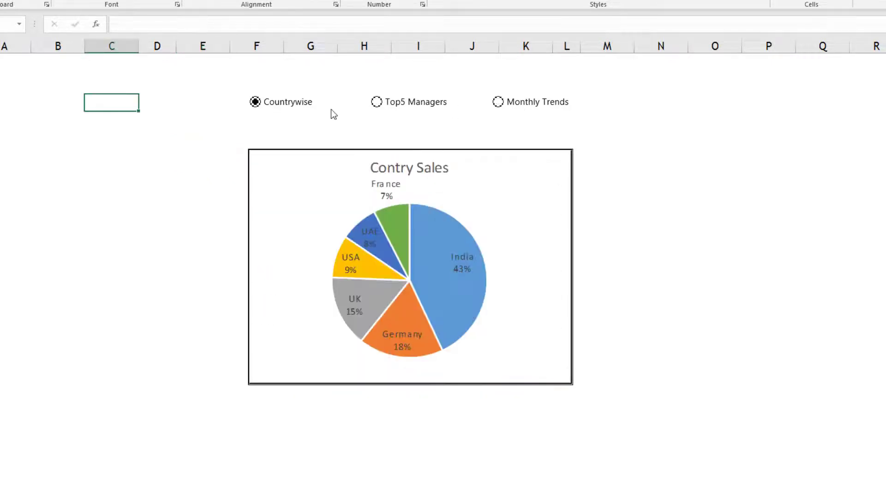
left_click(390, 107)
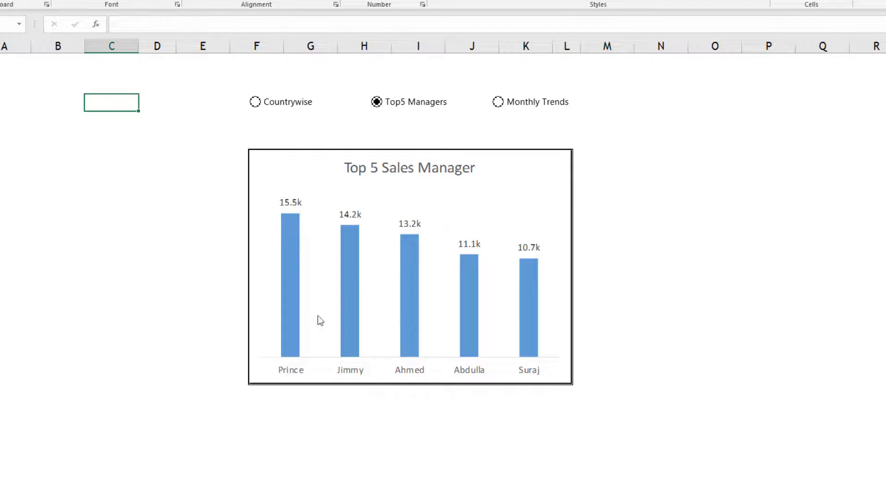
left_click(513, 107)
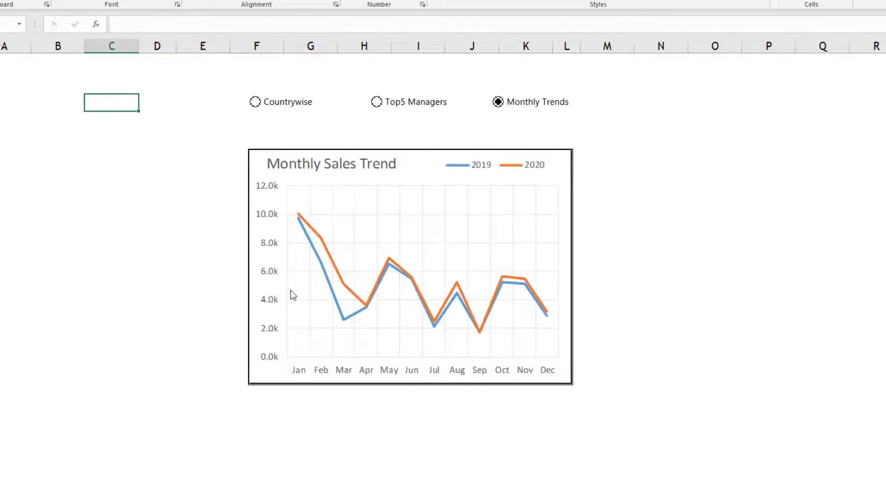